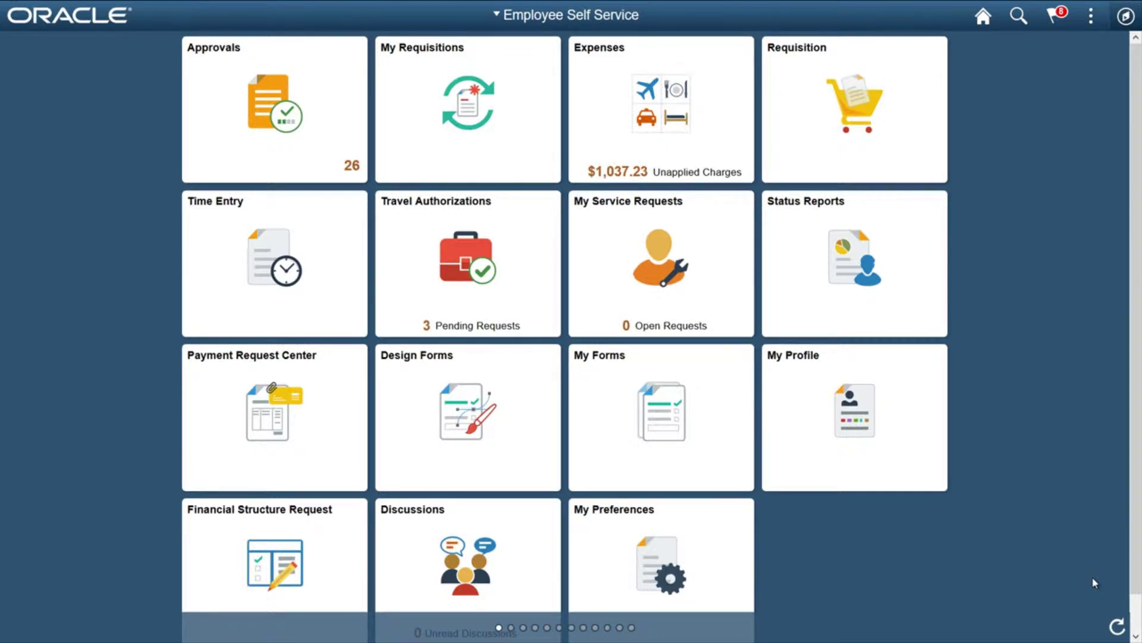
- Switch to the Finance & Accounting homepage and open the Simple Journal tile
click(524, 15)
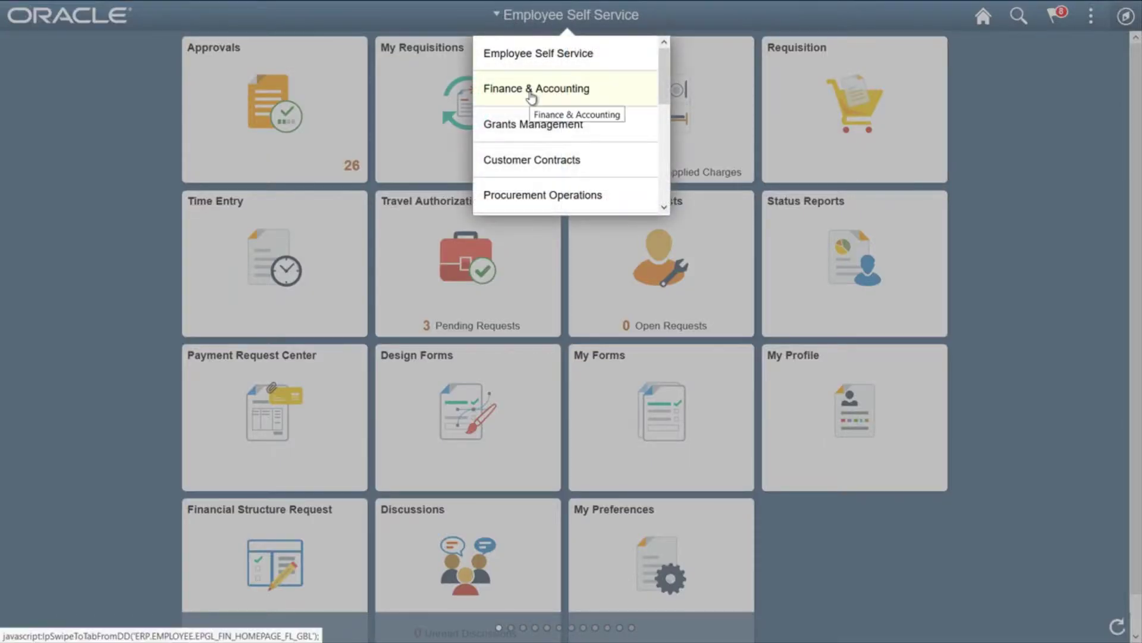
click(531, 95)
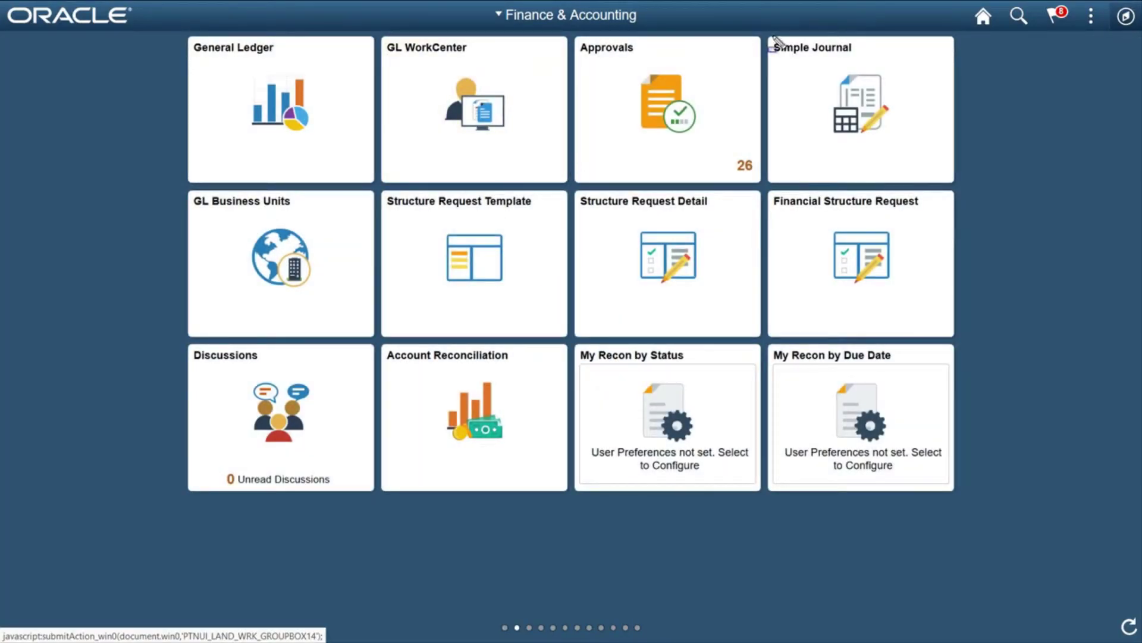
drag(768, 35, 955, 191)
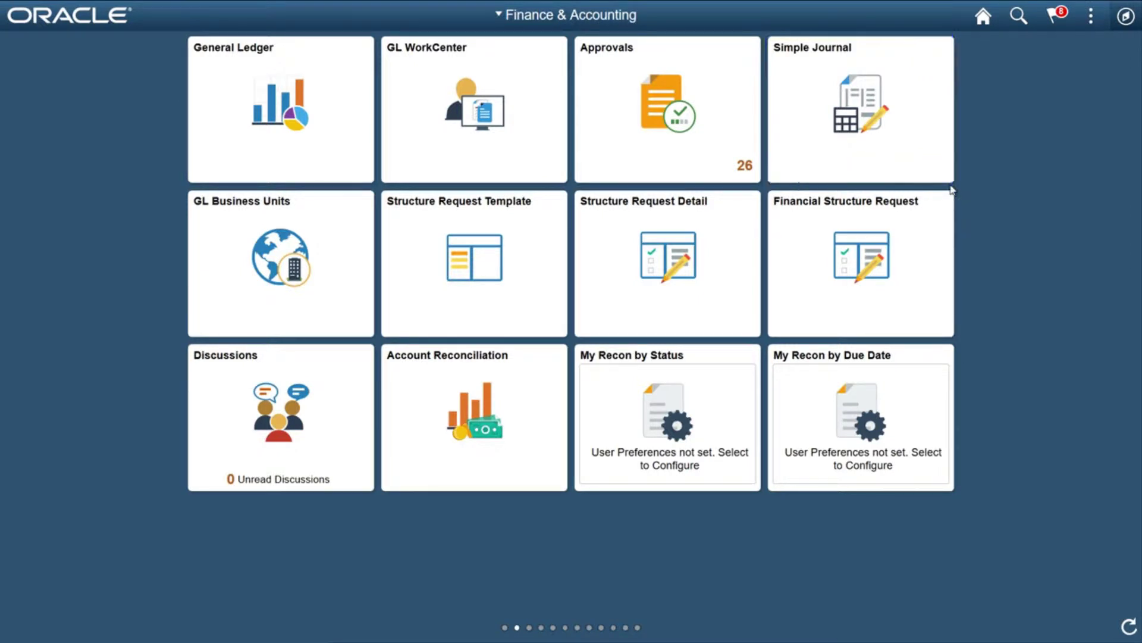
click(851, 136)
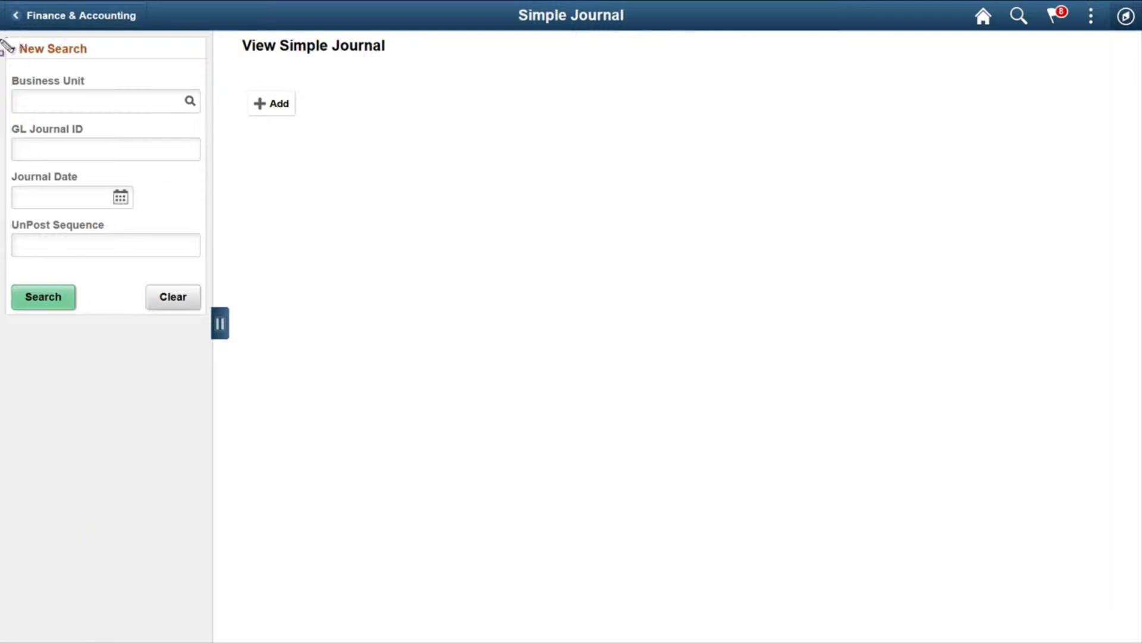
- Start a new journal from the View Simple Journal search page with the Add option
mouse_move(1, 40)
mouse_down()
mouse_move(32, 57)
mouse_move(222, 345)
mouse_move(215, 334)
mouse_up()
click(258, 103)
drag(234, 79, 325, 142)
- Add a US001 journal (ID NEXT, 10/02/2018) with Journal Type ACC and template PE_ACCRUAL
click(278, 105)
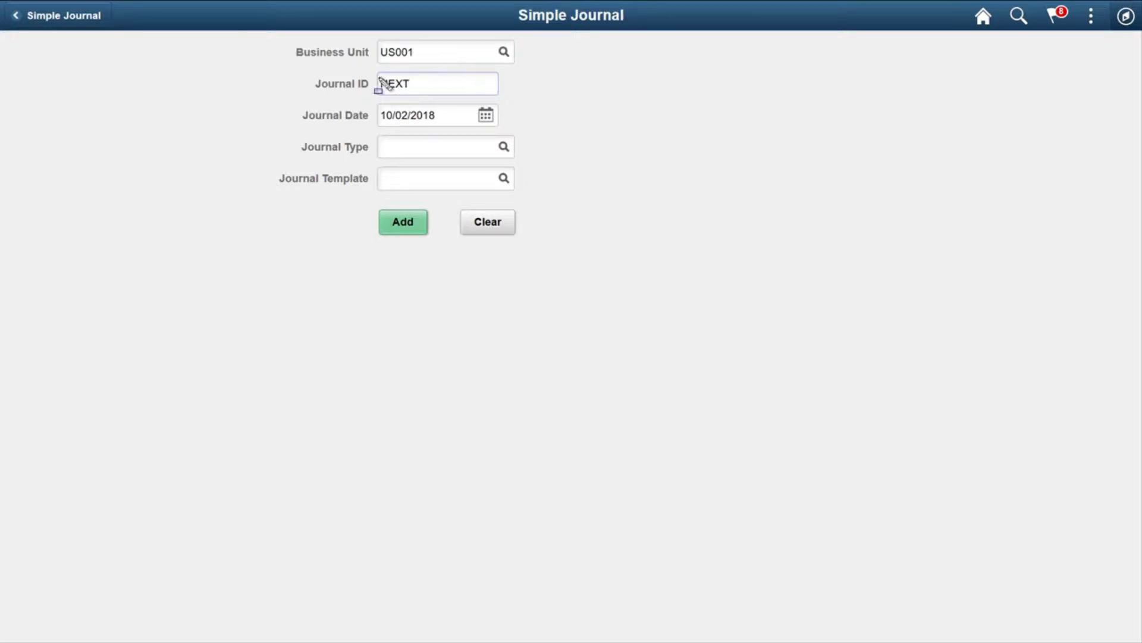
drag(371, 66, 525, 69)
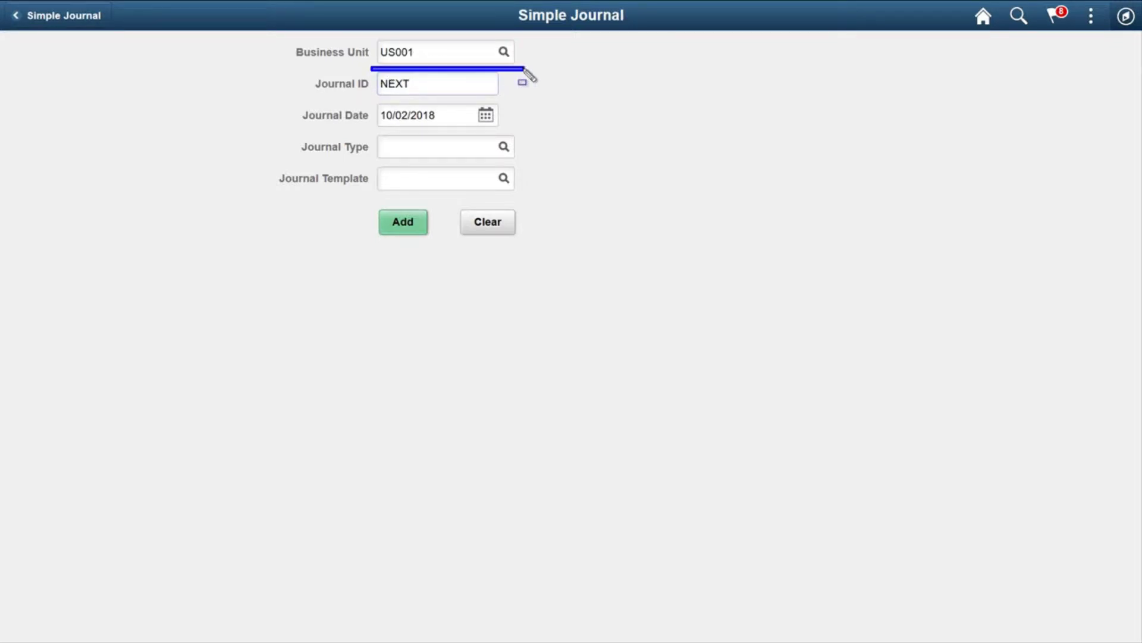
drag(384, 97, 540, 95)
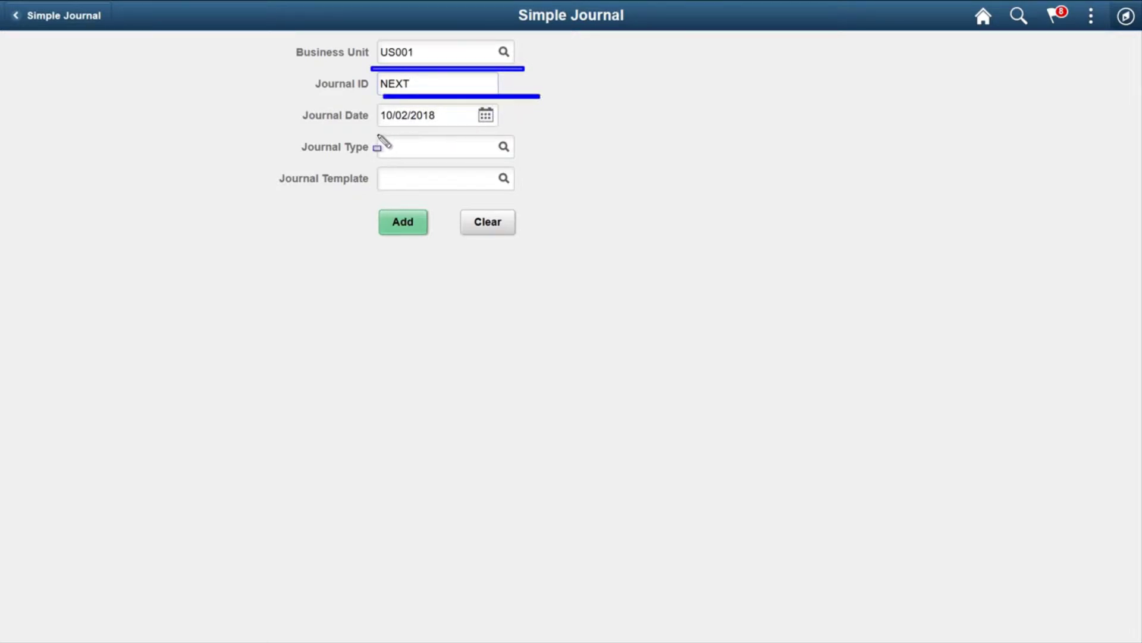
drag(377, 130, 541, 130)
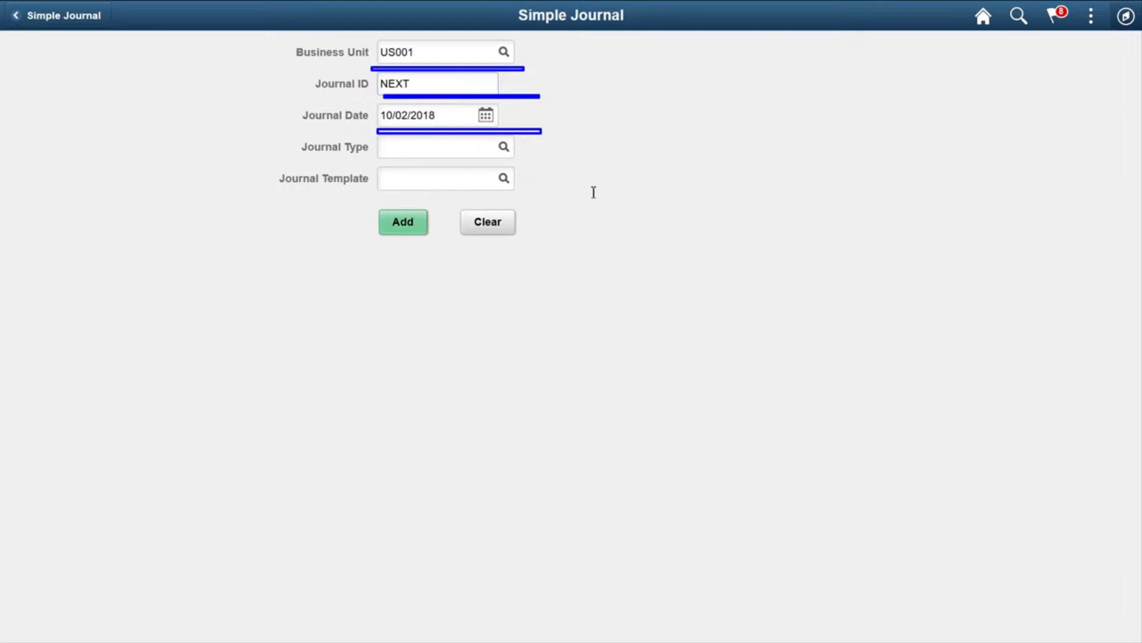
key(Escape)
click(504, 147)
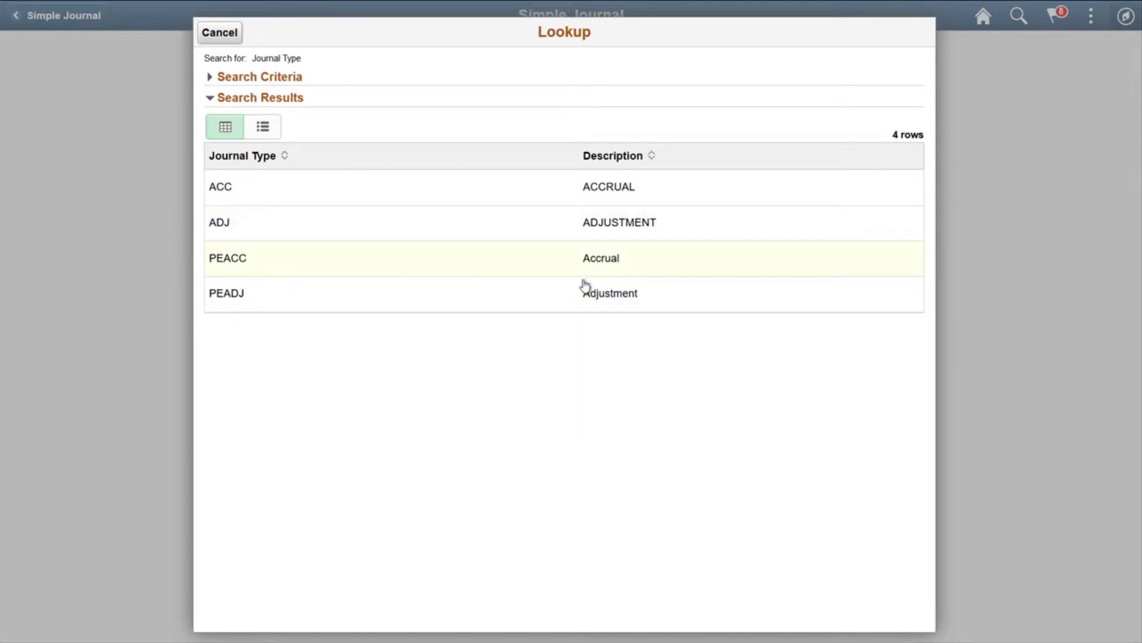
click(556, 182)
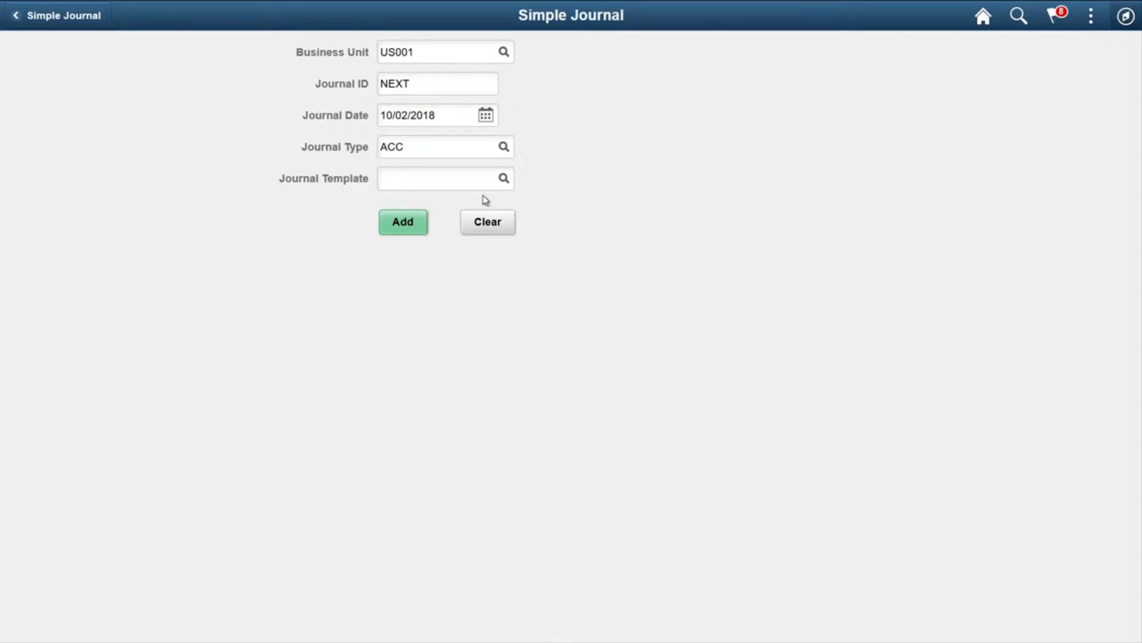
click(504, 180)
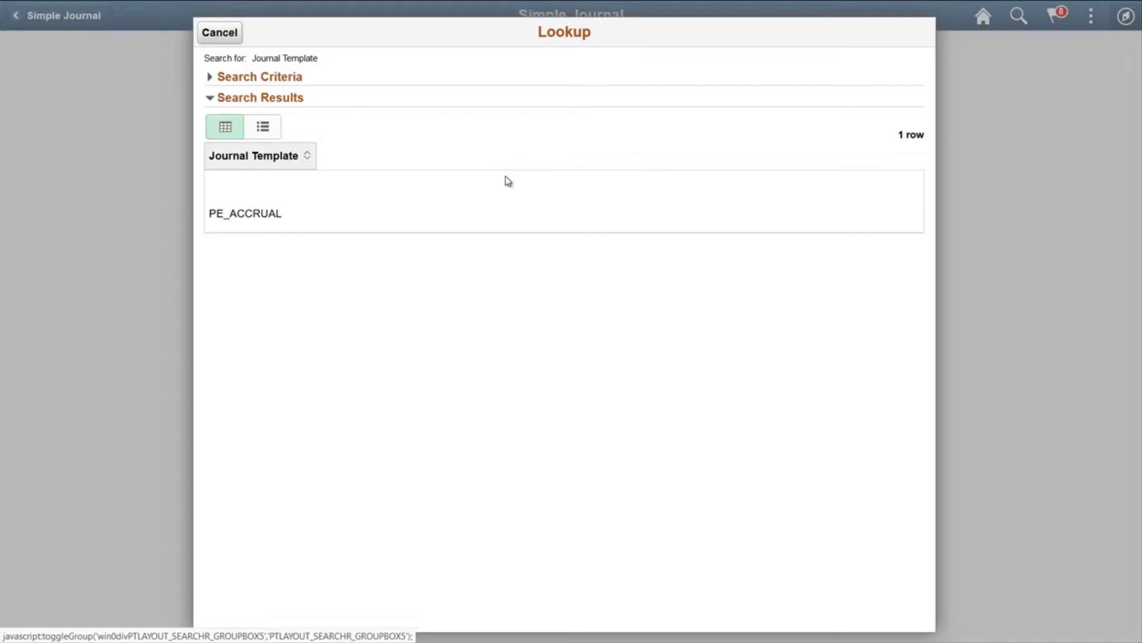
click(210, 196)
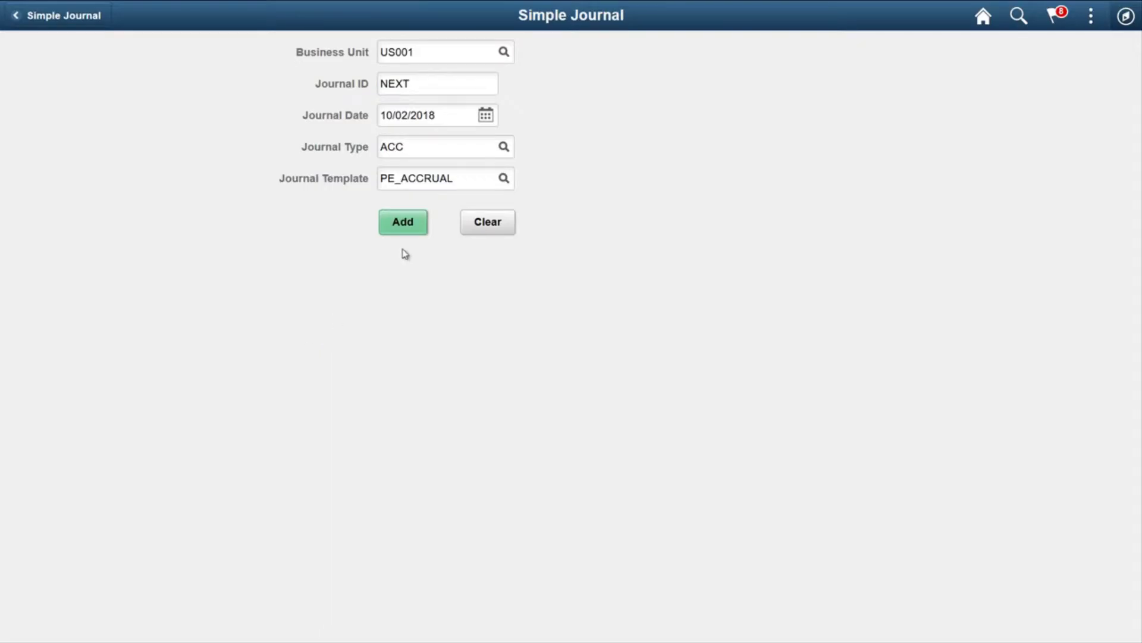
click(408, 225)
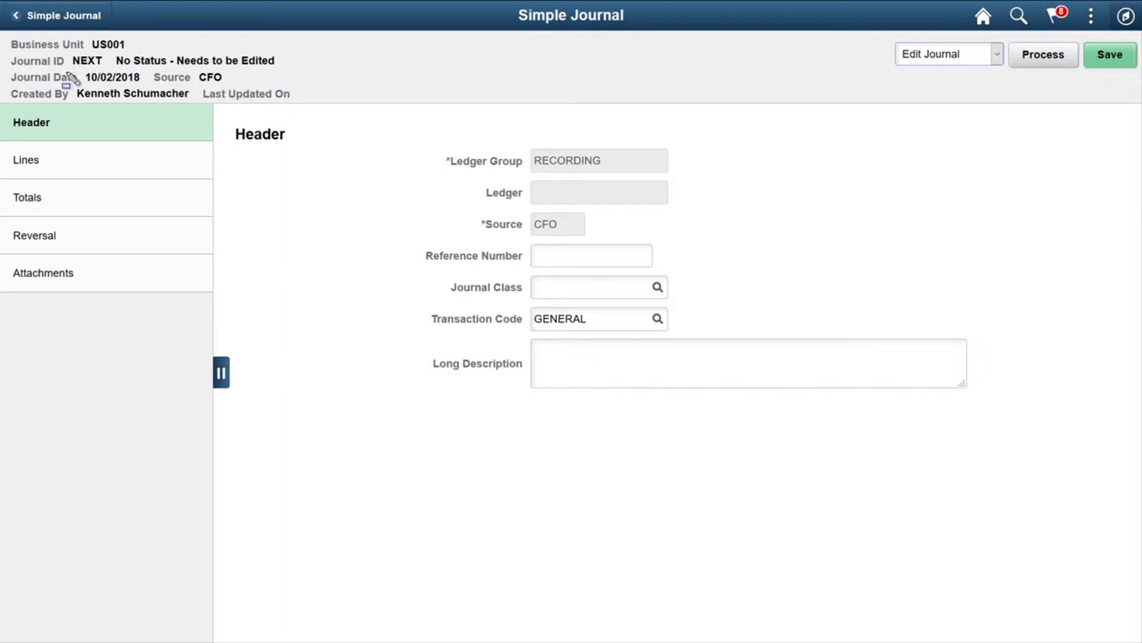
drag(3, 34, 313, 103)
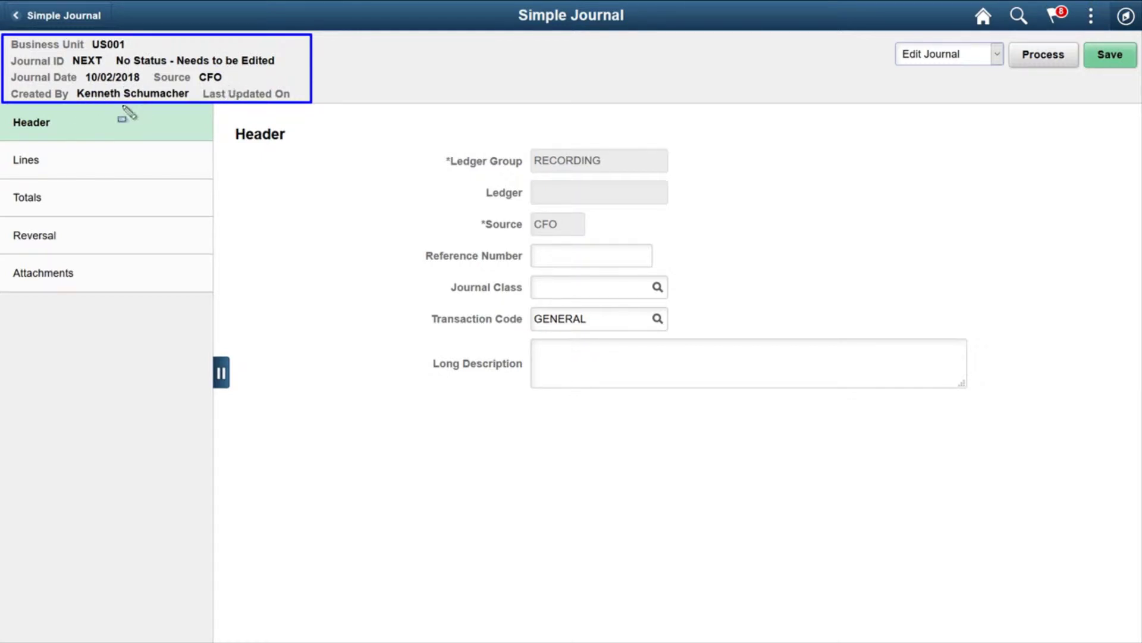
key(Escape)
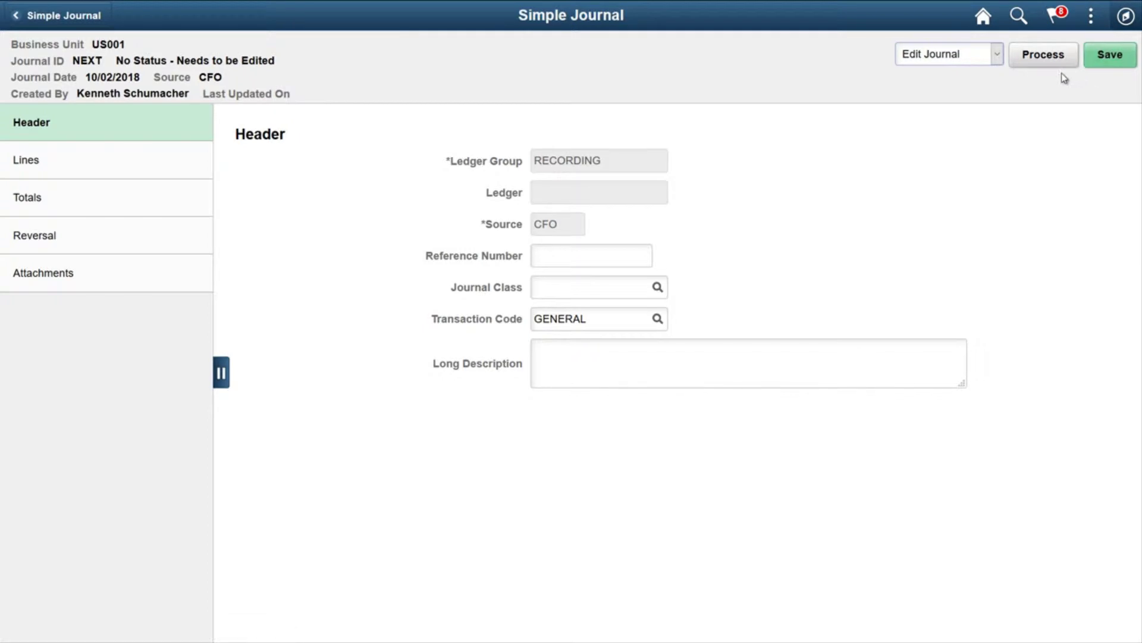
key(ctrl+2)
drag(881, 37, 1139, 77)
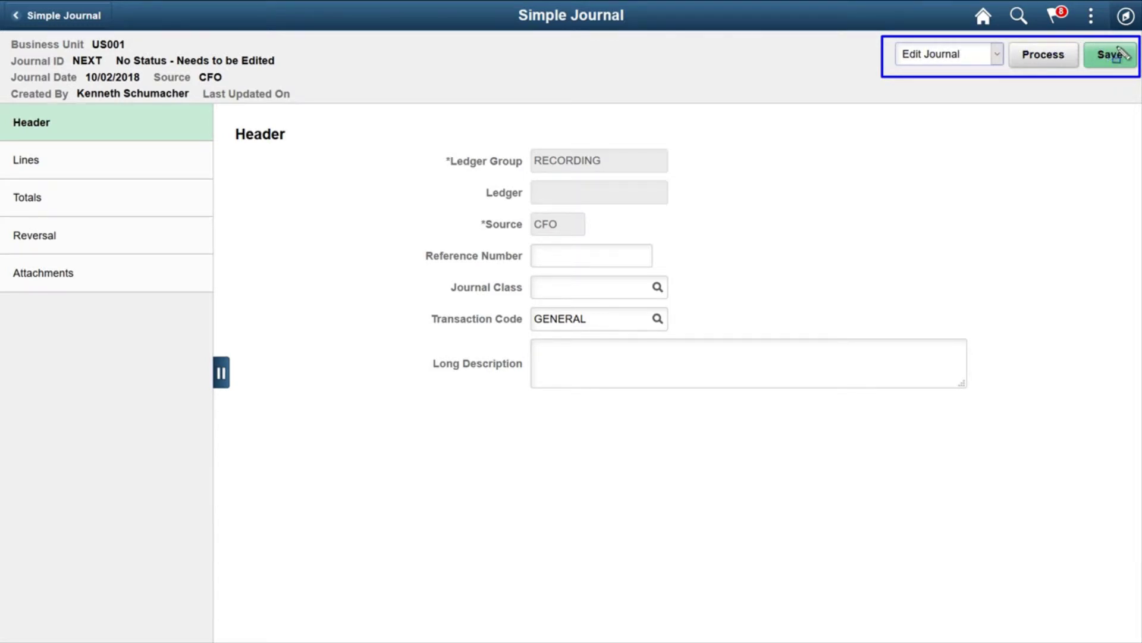
key(Escape)
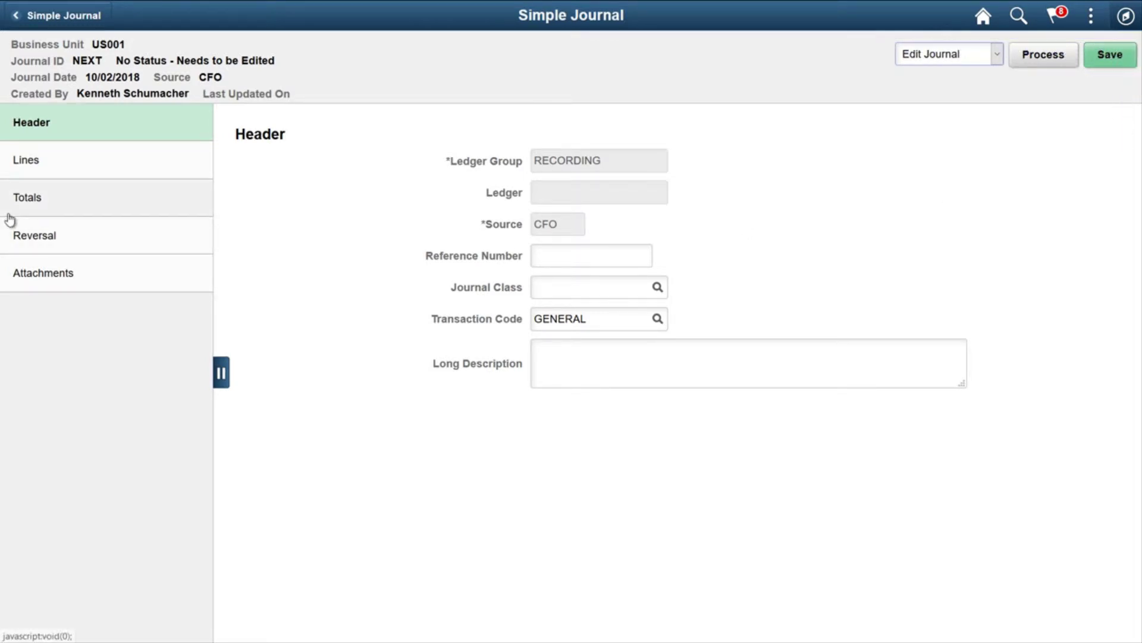
click(4, 106)
drag(27, 129, 156, 297)
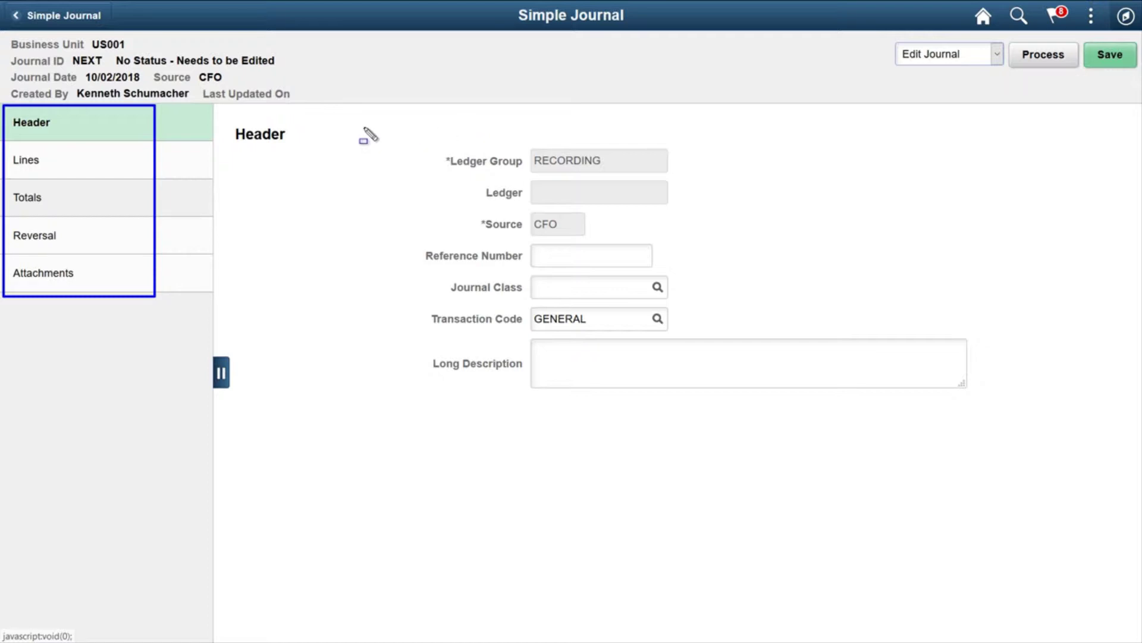
key(Escape)
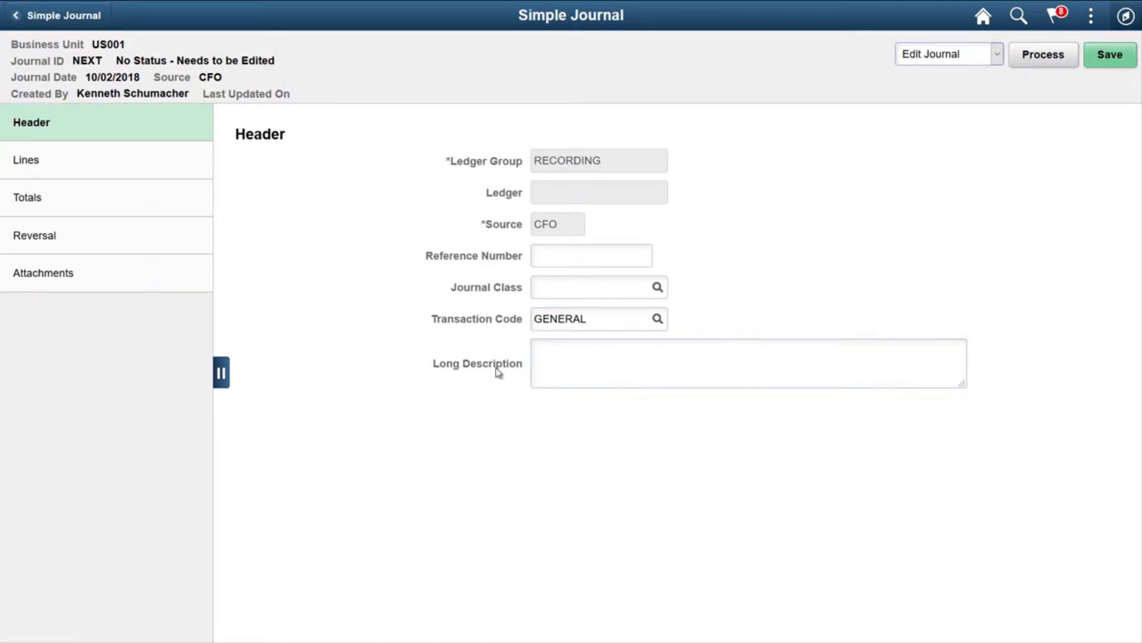
- Review both lines' accounts 600020 and 500500, department 13110 and USD base currency
click(21, 159)
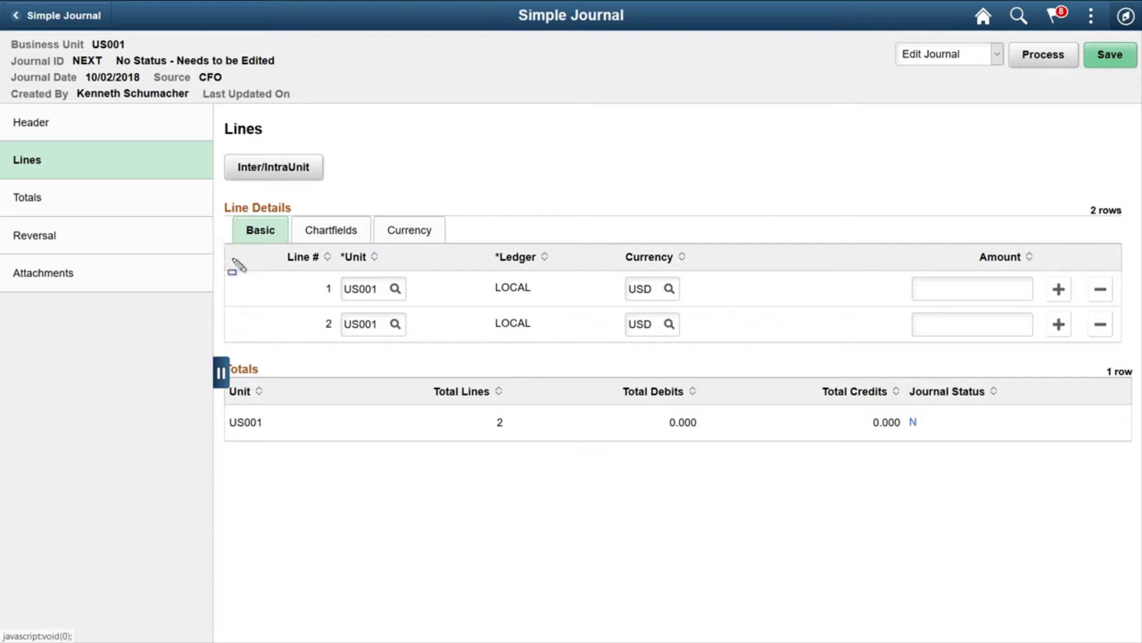
drag(351, 345, 394, 345)
drag(951, 349, 1022, 349)
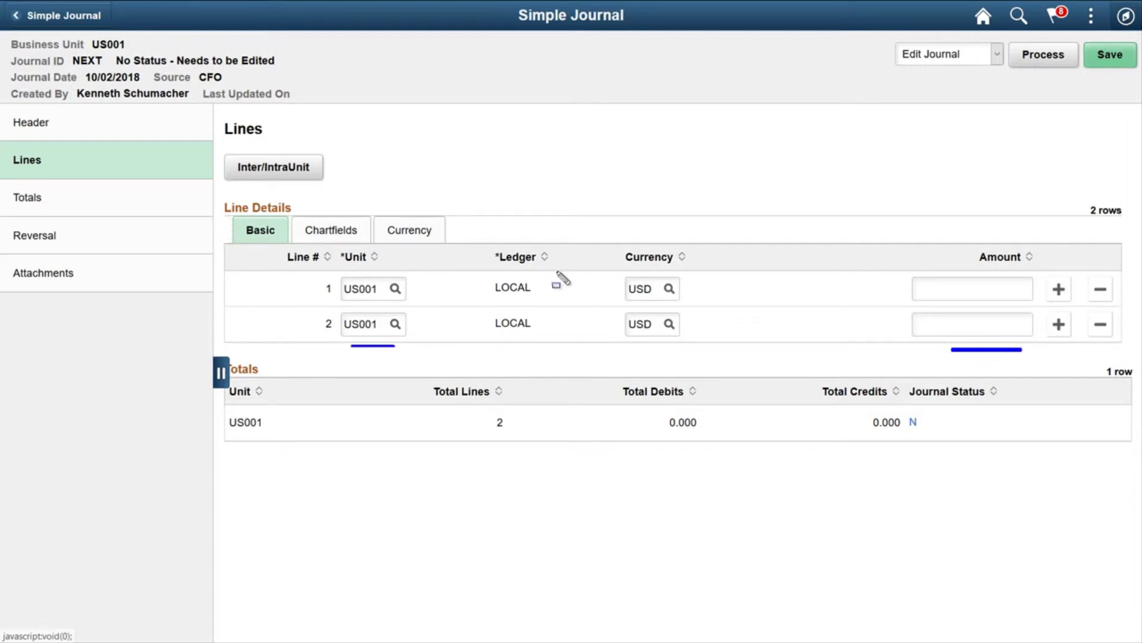
mouse_move(224, 211)
mouse_down()
mouse_move(492, 239)
mouse_move(486, 251)
mouse_up()
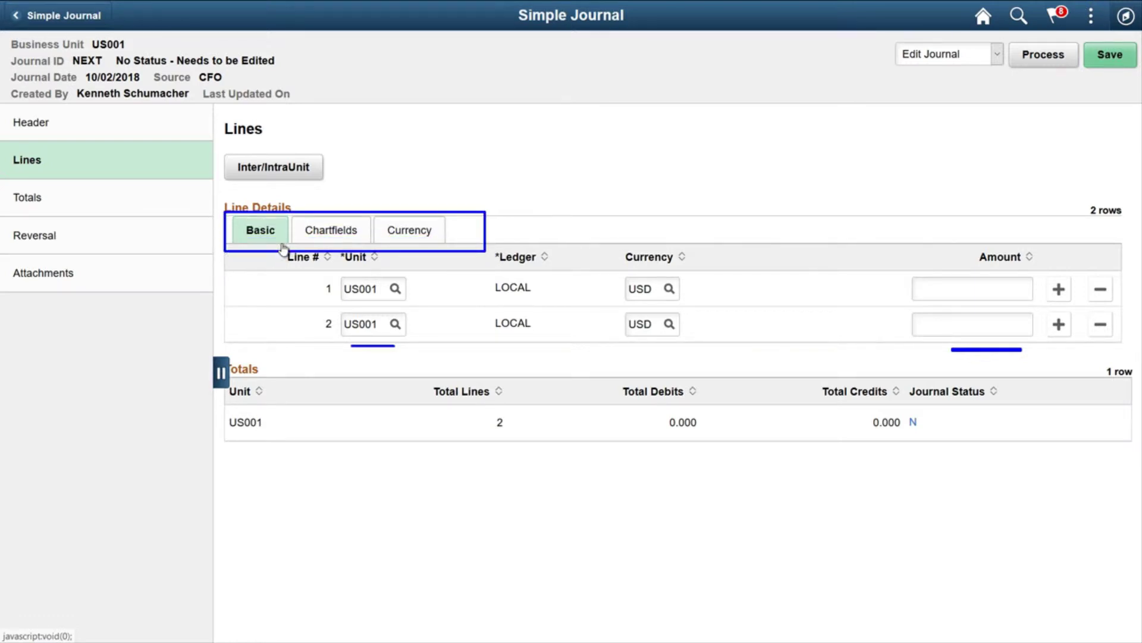
click(328, 234)
click(424, 227)
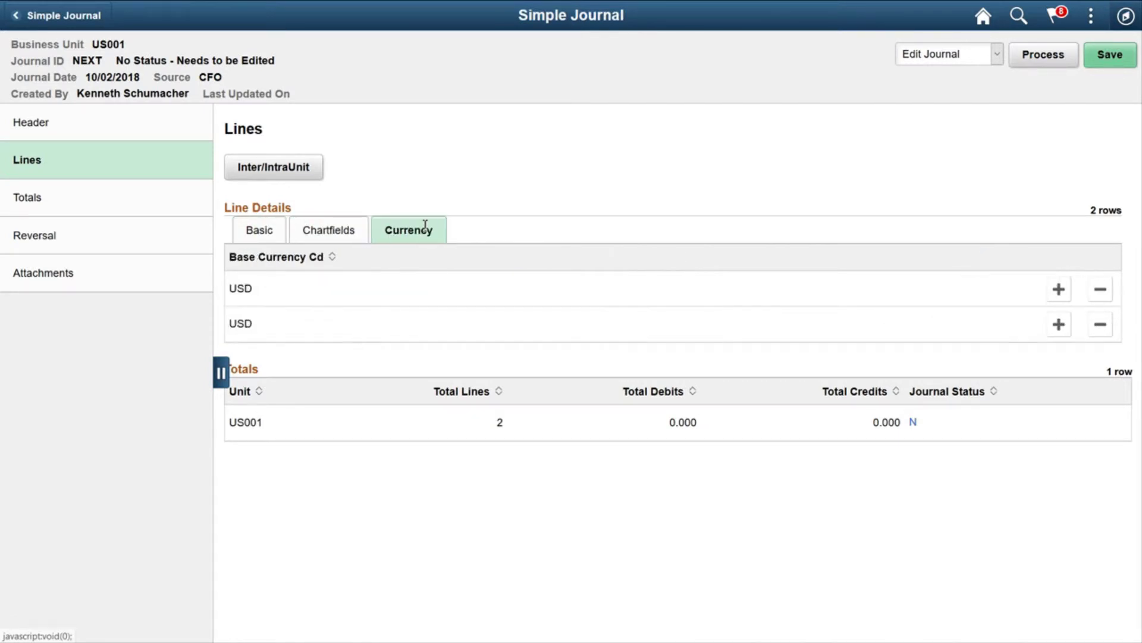
click(351, 237)
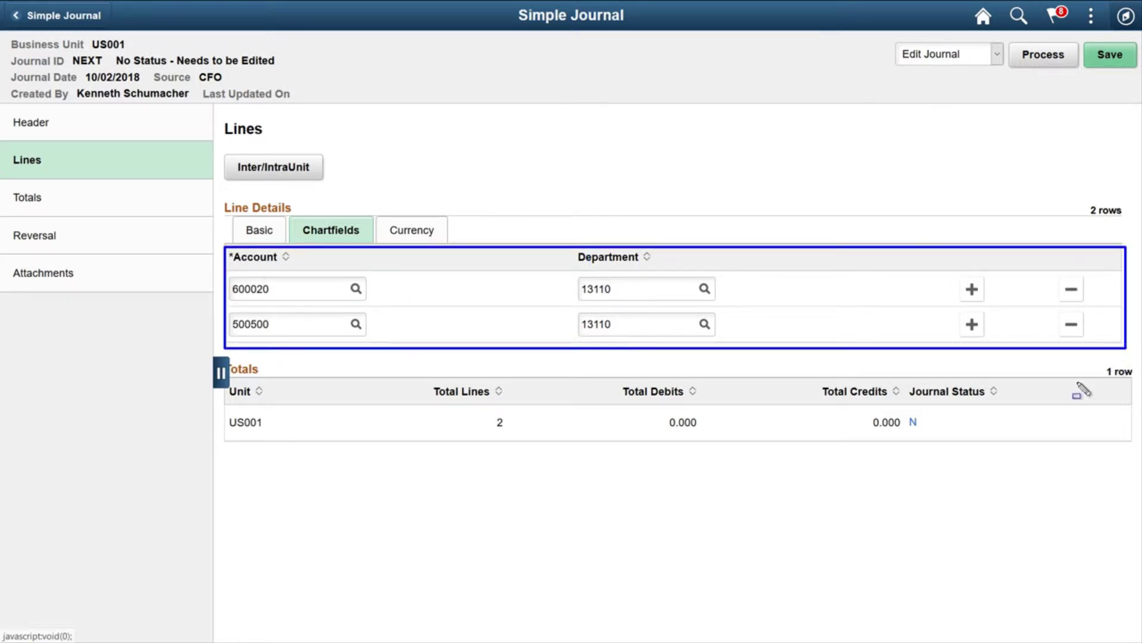
mouse_move(235, 356)
mouse_down()
mouse_move(256, 375)
mouse_move(936, 454)
mouse_move(1121, 445)
mouse_up()
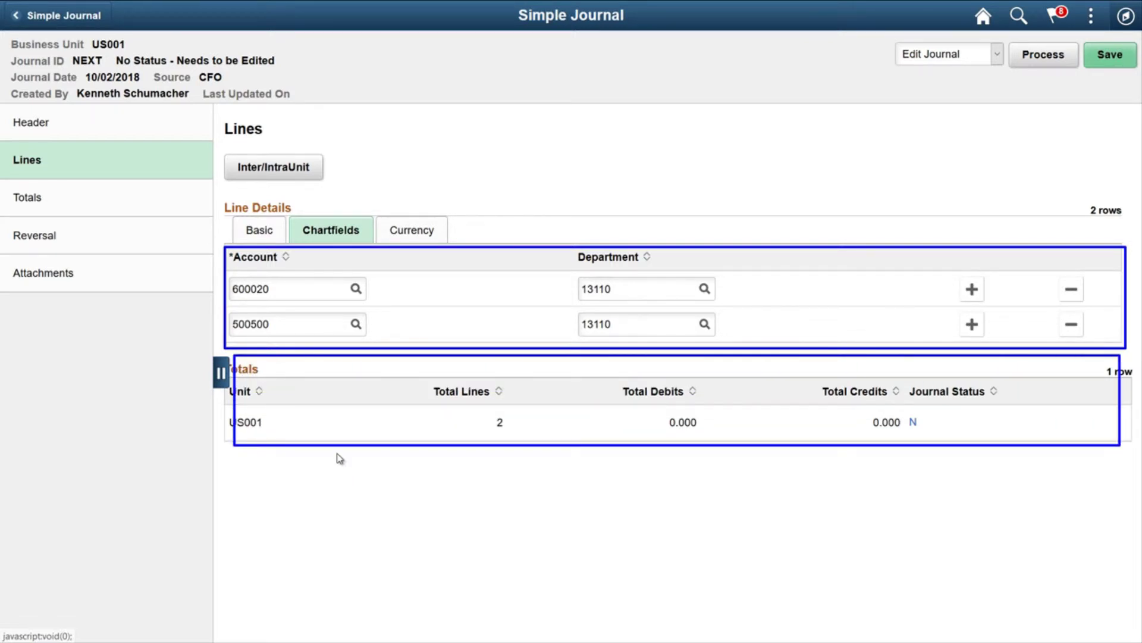
click(222, 376)
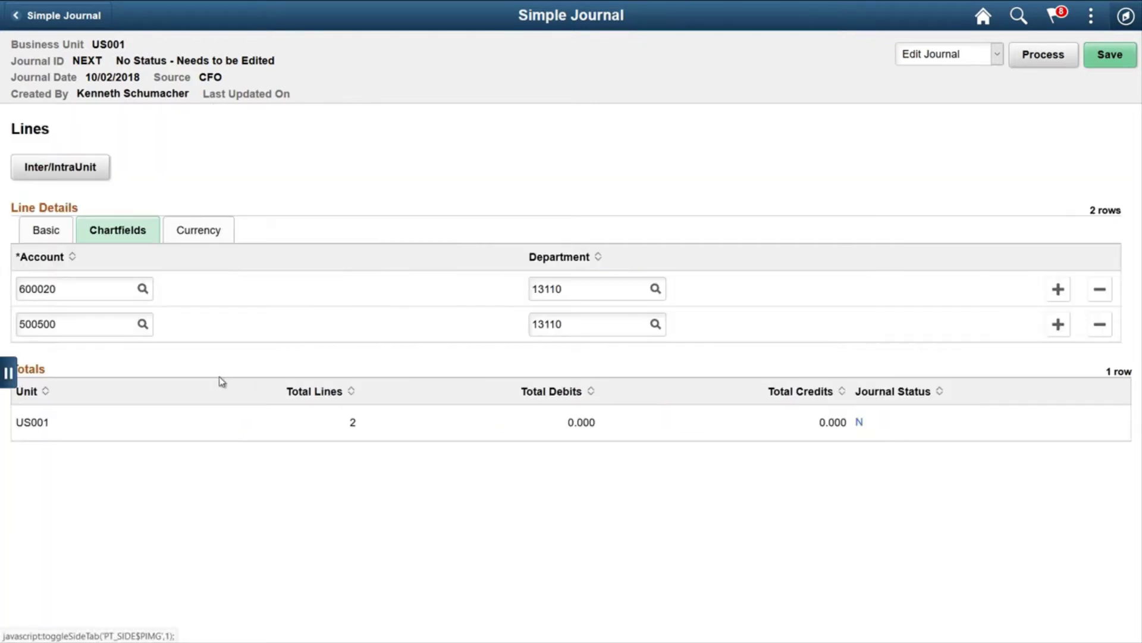
click(9, 376)
click(420, 234)
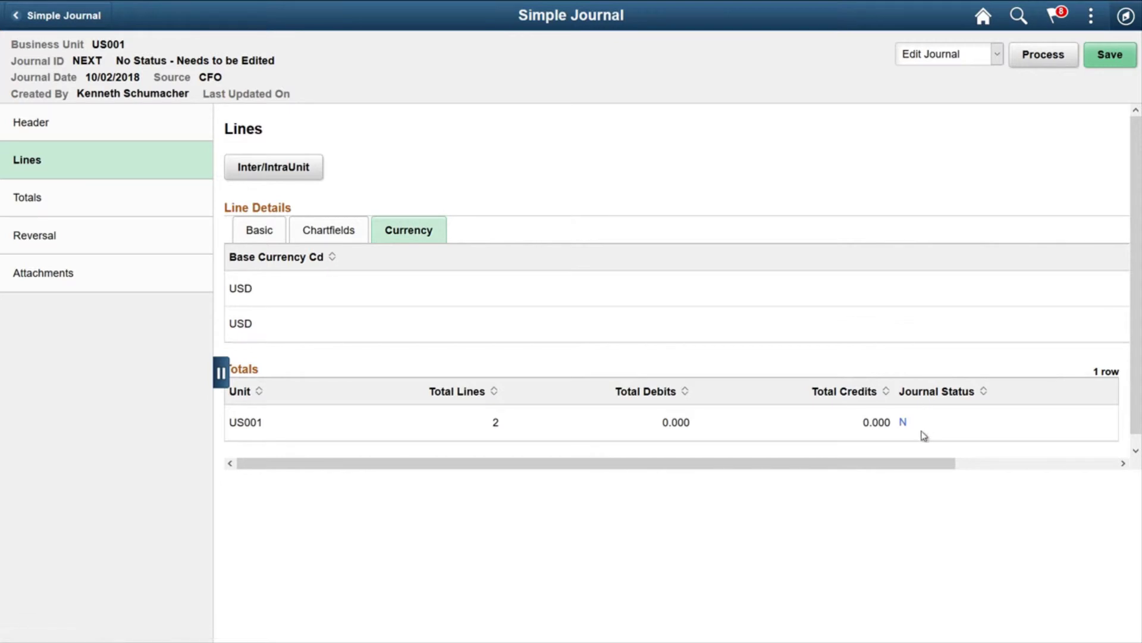
- Enter line amounts 100.00 and -100.00 so the journal balances, then save it
click(277, 238)
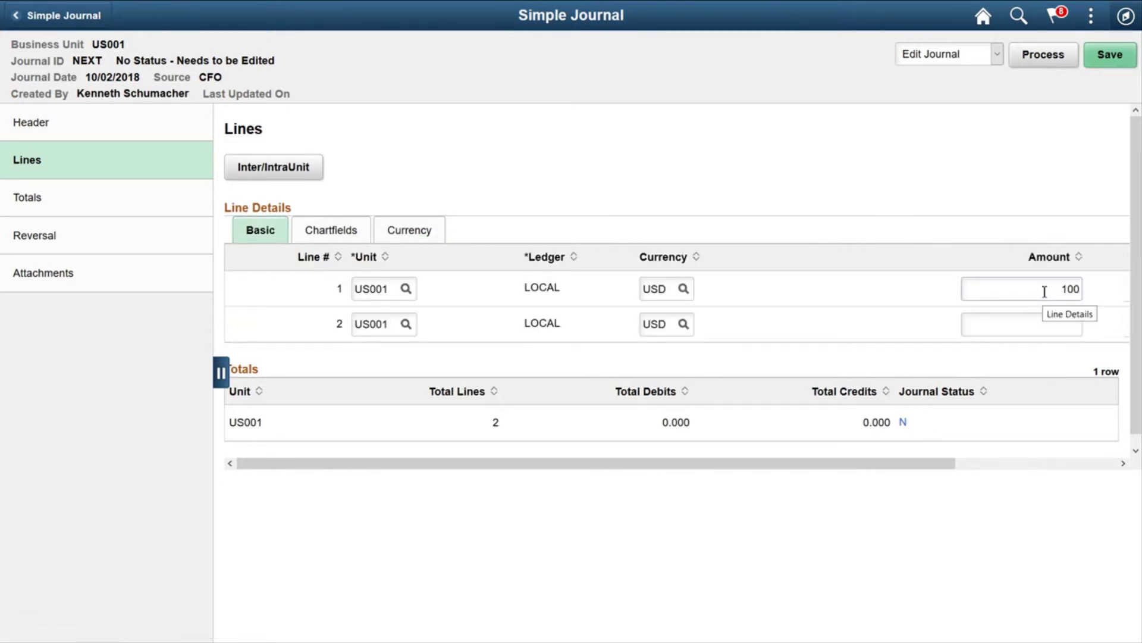
click(1062, 326)
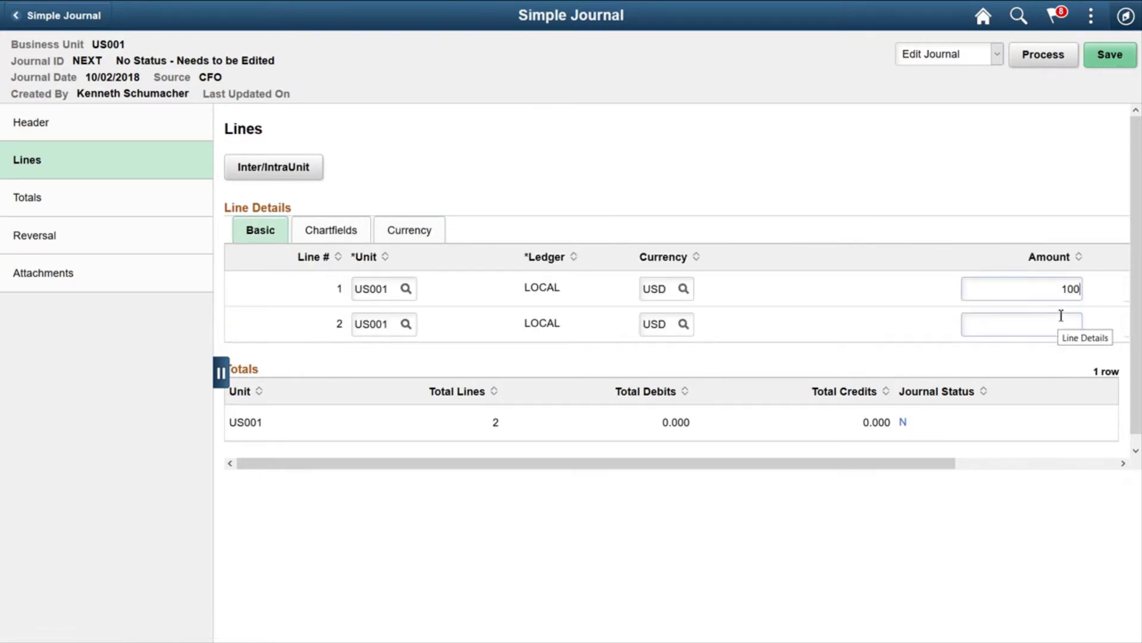
click(1061, 317)
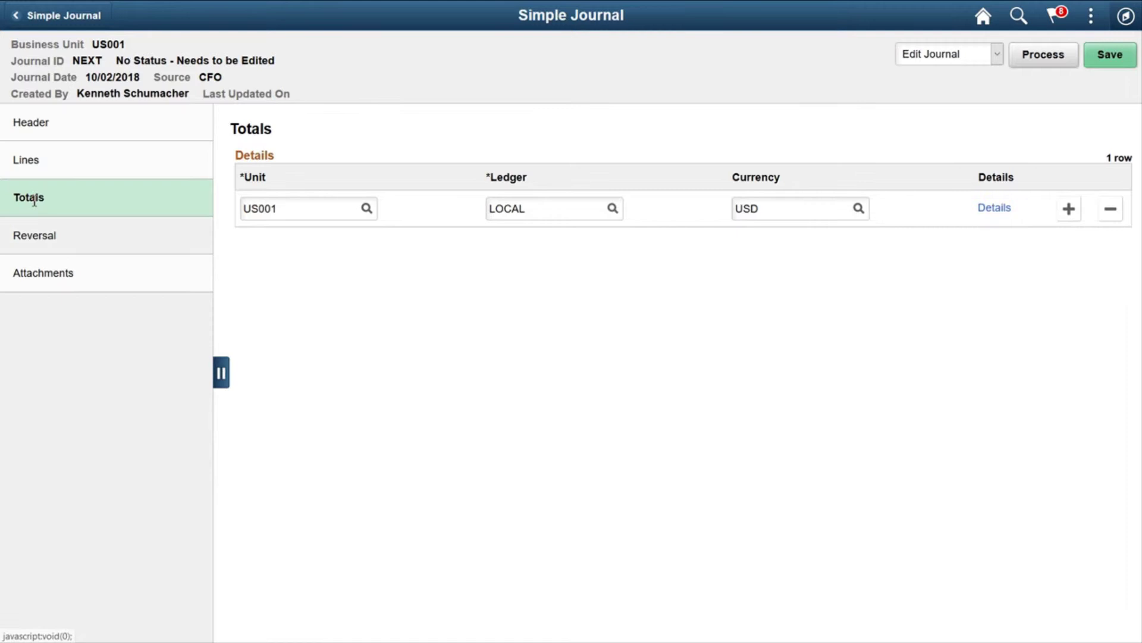
click(30, 167)
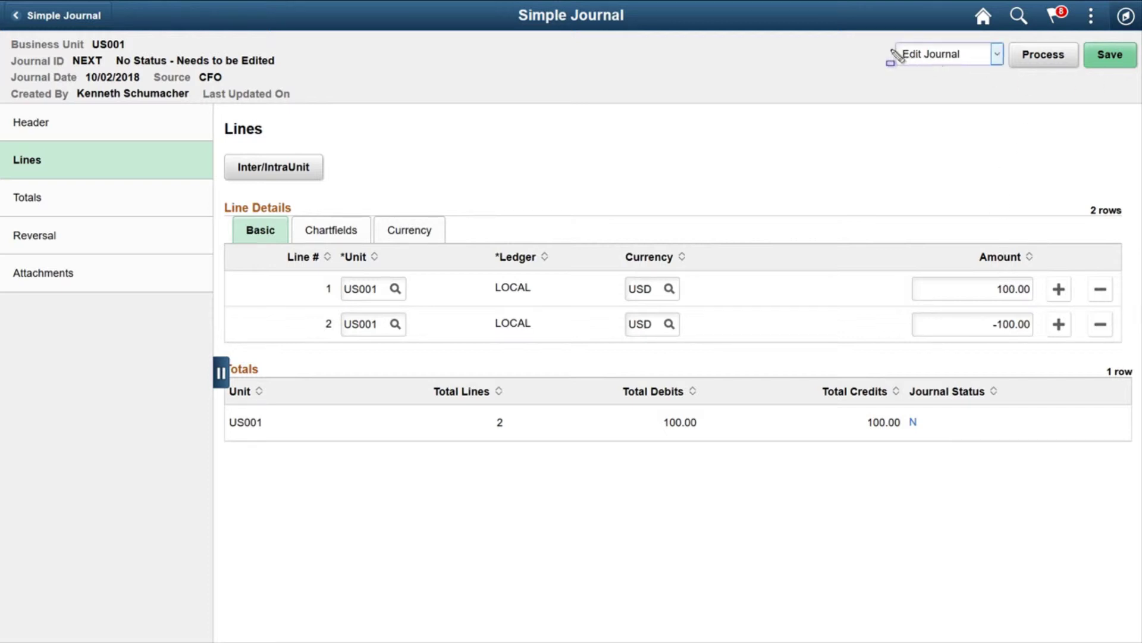
mouse_move(889, 34)
mouse_down()
mouse_move(952, 95)
mouse_move(1006, 96)
mouse_up()
click(1110, 54)
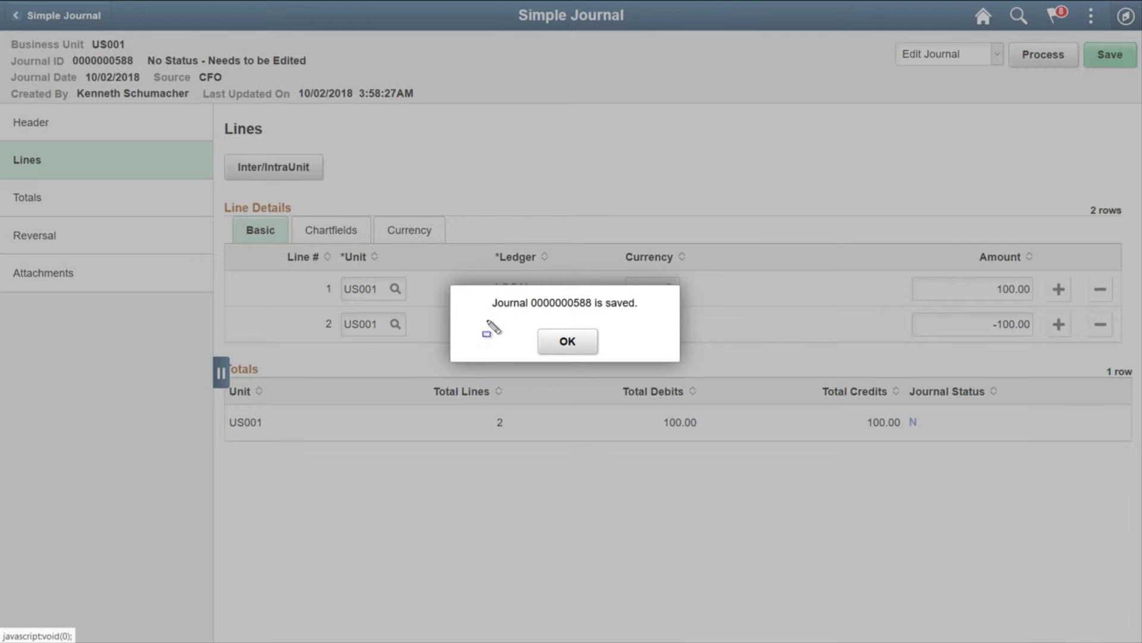
mouse_move(481, 320)
mouse_down()
mouse_move(691, 307)
mouse_move(685, 327)
mouse_up()
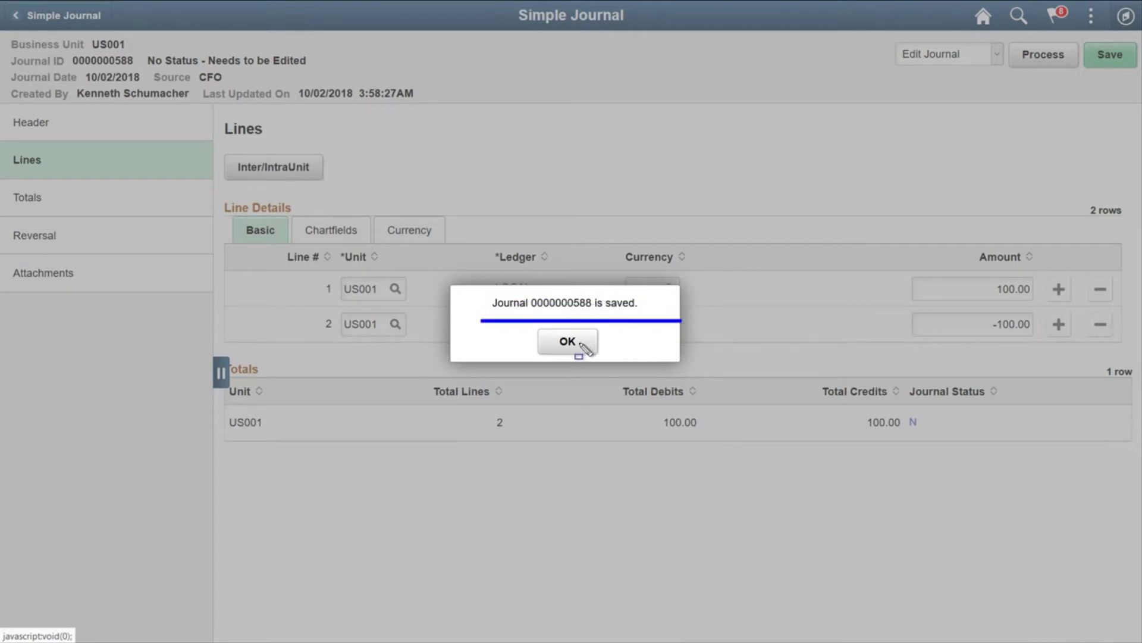
mouse_move(5, 33)
mouse_down()
mouse_move(252, 89)
mouse_move(425, 103)
mouse_up()
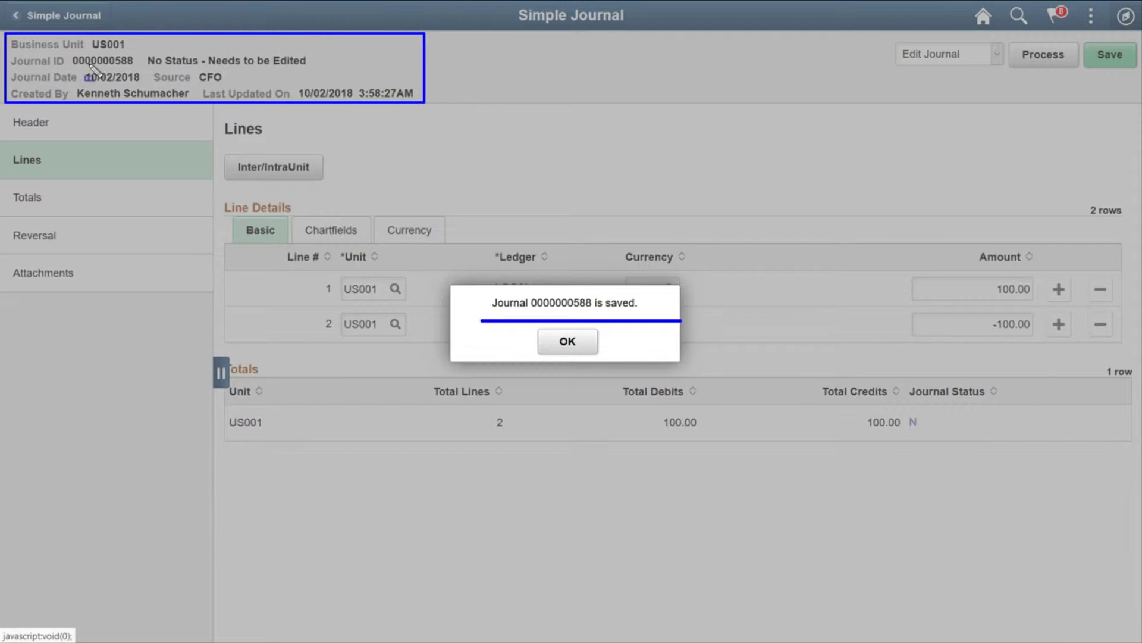
drag(89, 64, 111, 63)
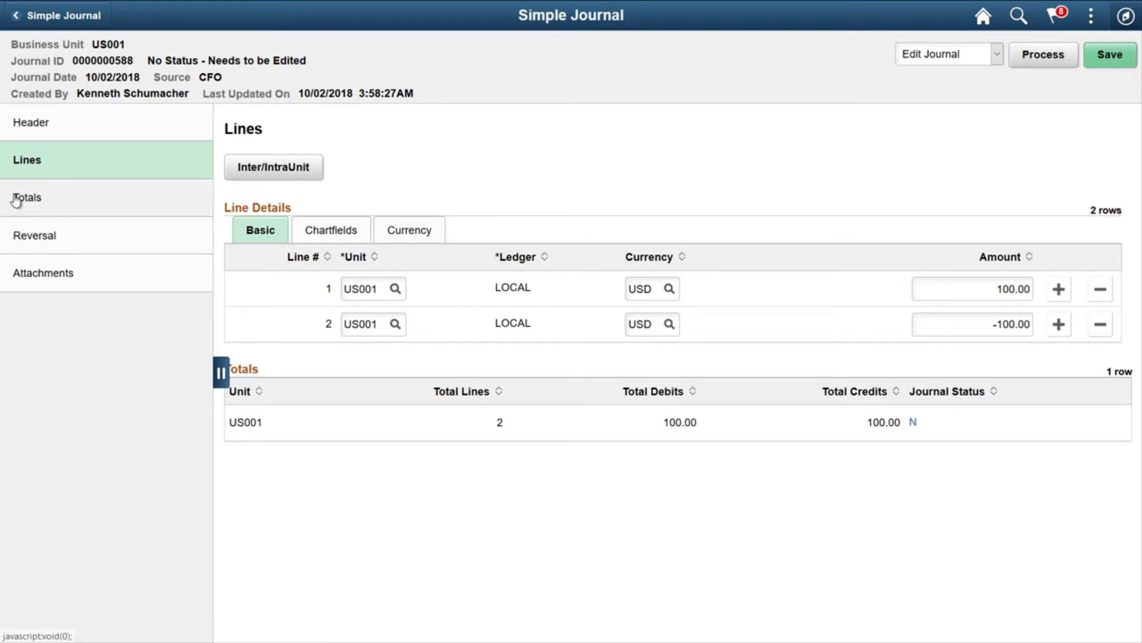
- Compare control totals with the 100.00 actual totals, then view the Beginning of Next Period reversal setting
click(27, 214)
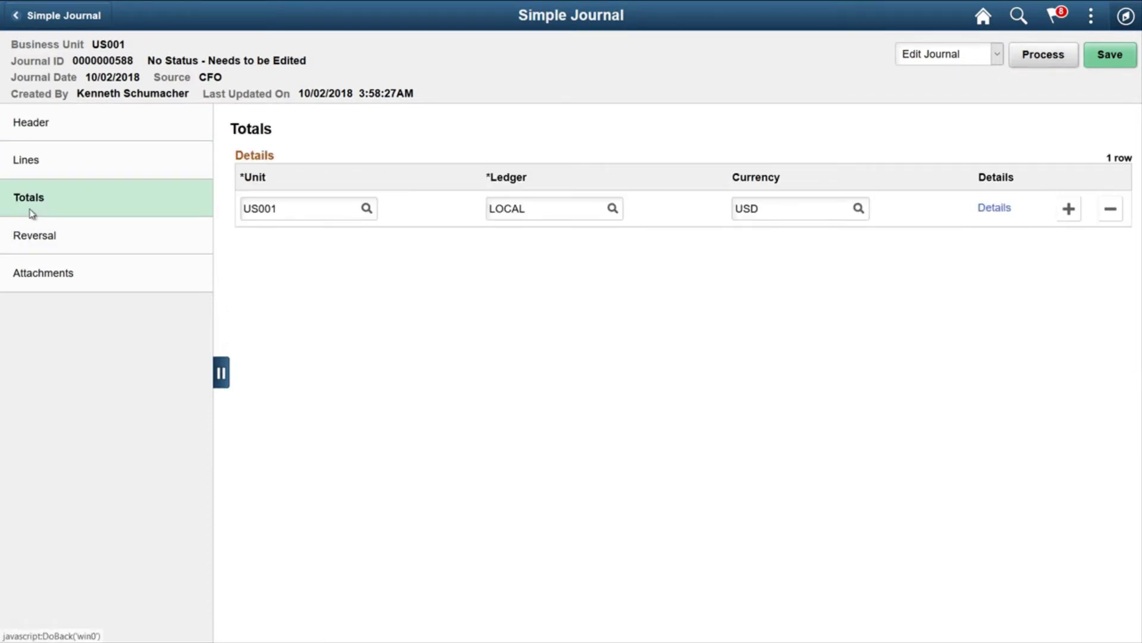
click(994, 207)
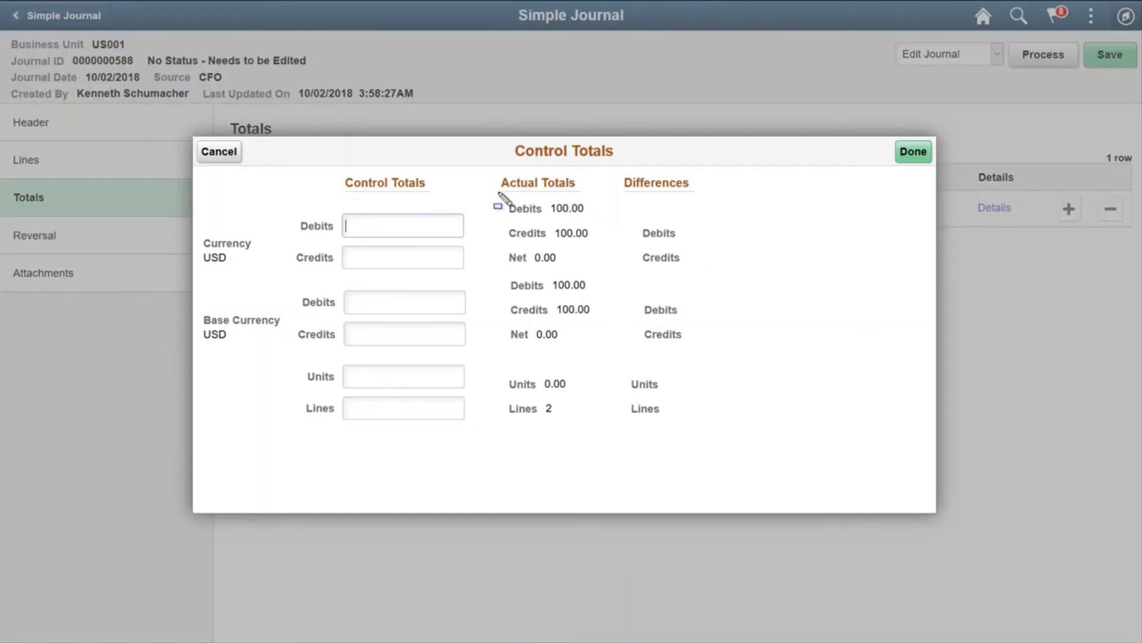
drag(495, 193, 723, 274)
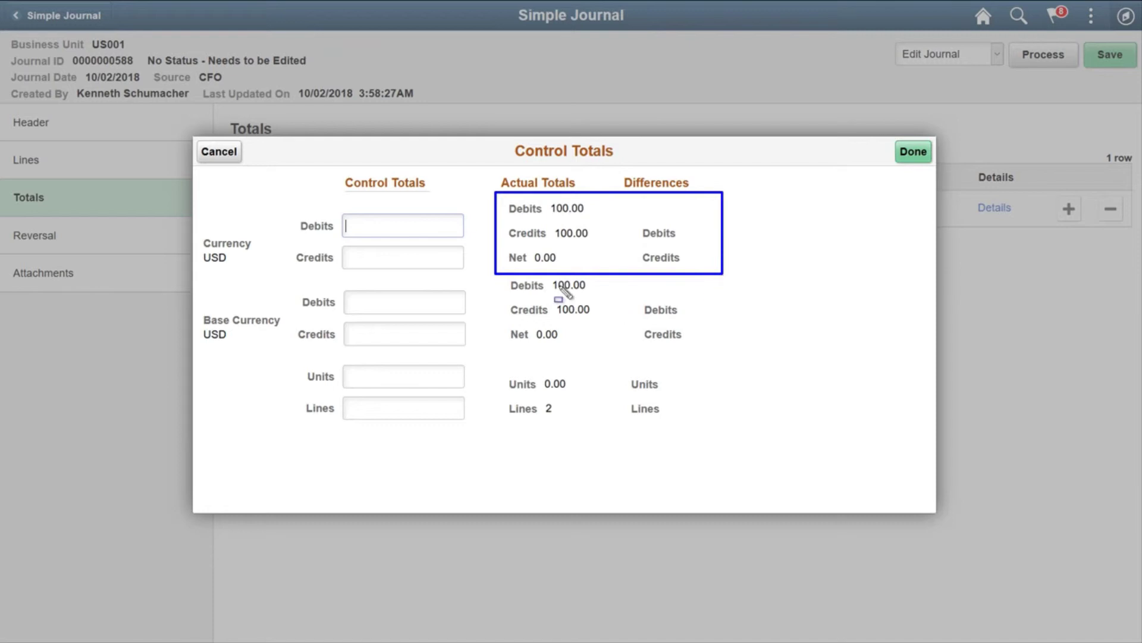
mouse_move(496, 278)
mouse_down()
mouse_move(712, 306)
mouse_move(767, 342)
mouse_up()
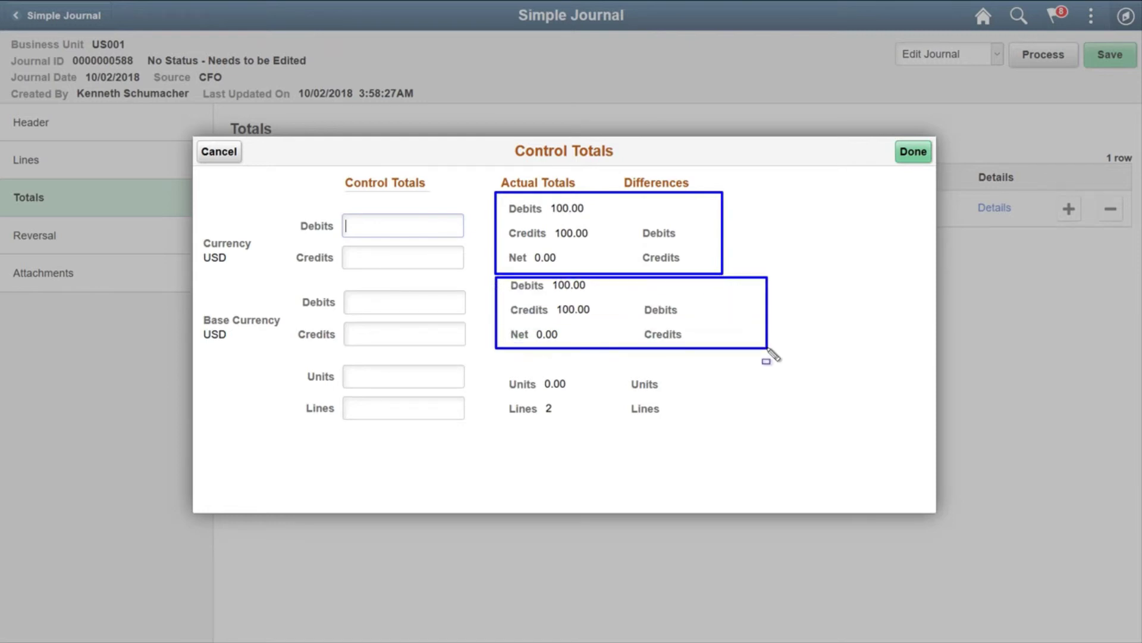
click(914, 152)
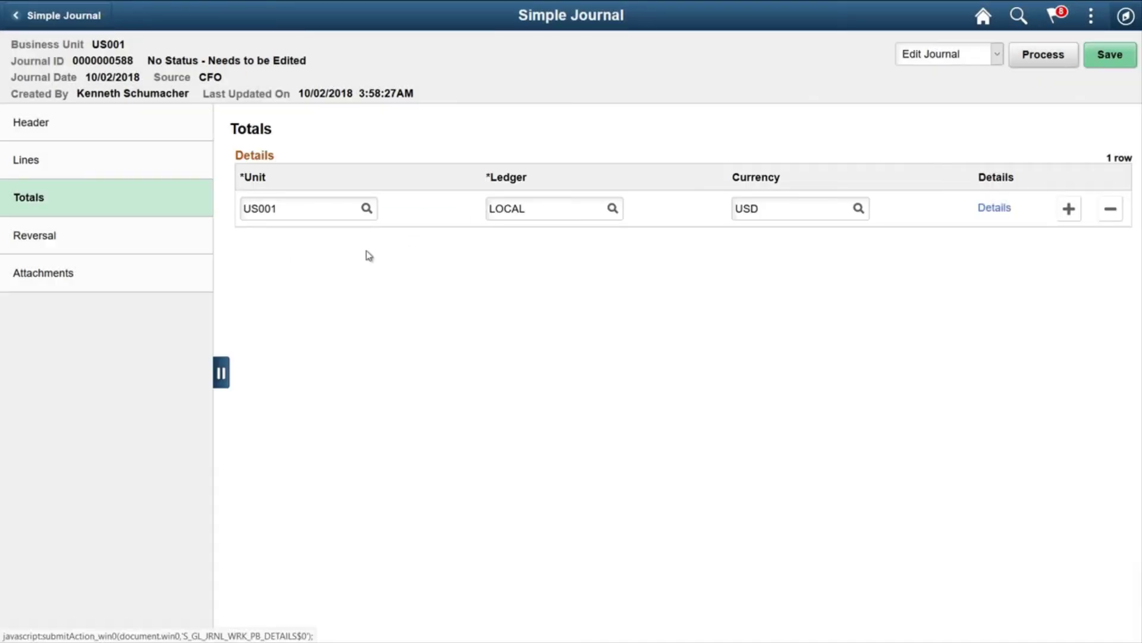
click(34, 244)
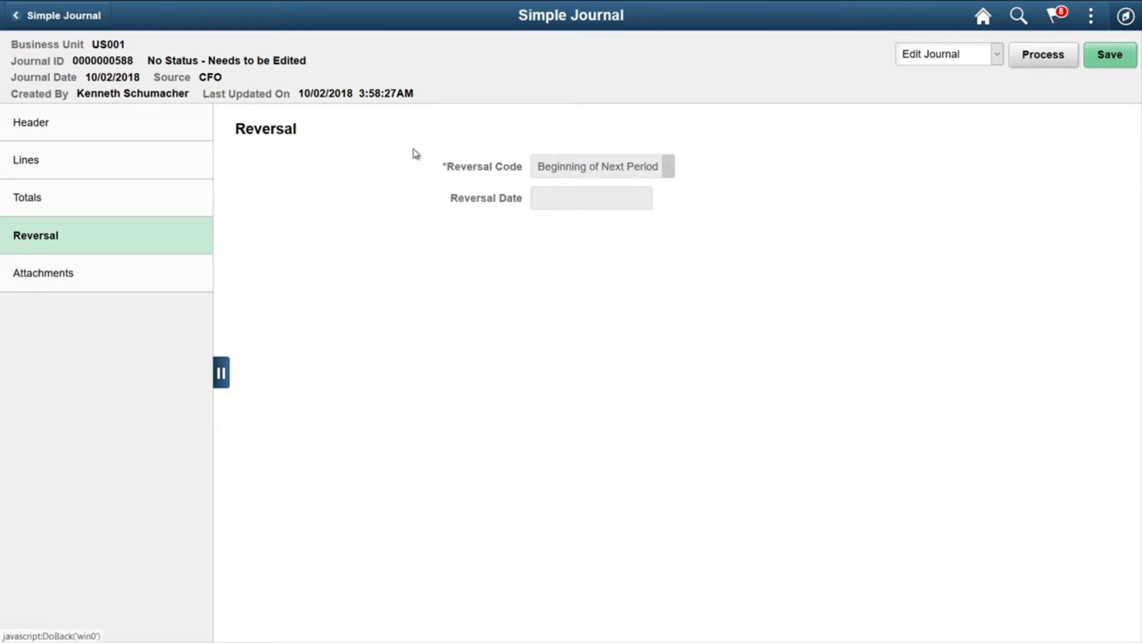
click(35, 272)
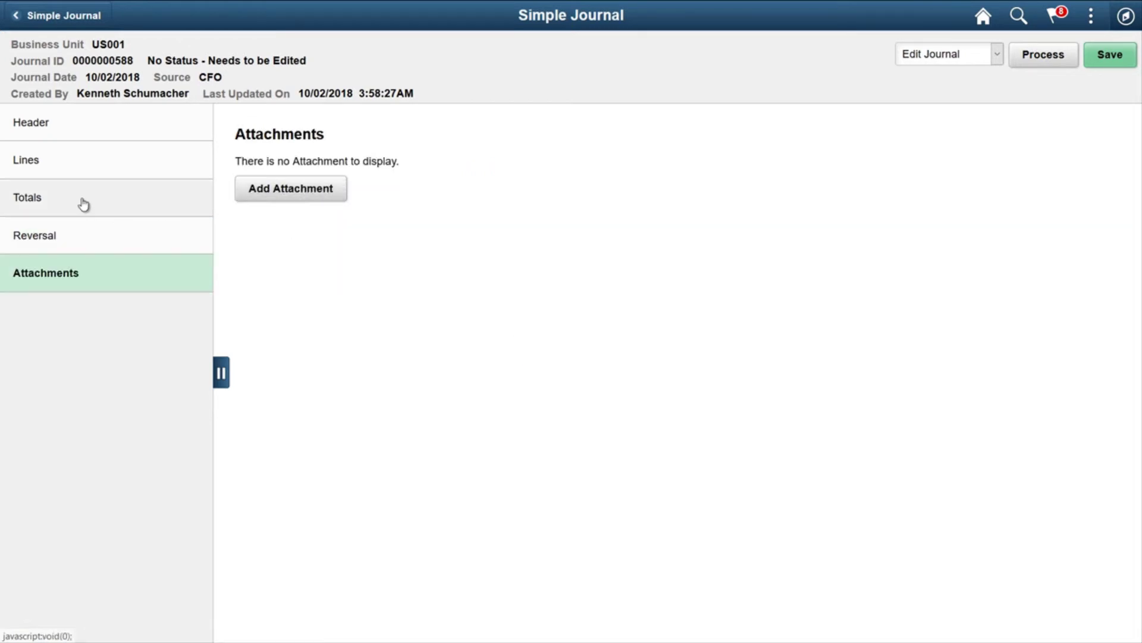
click(65, 159)
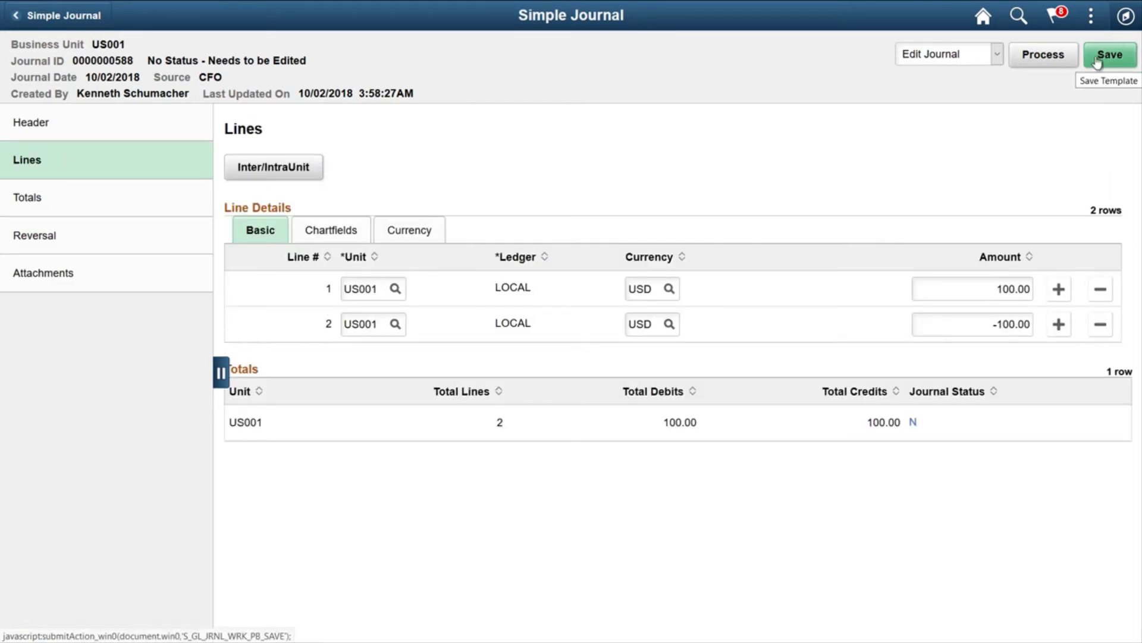
click(1042, 59)
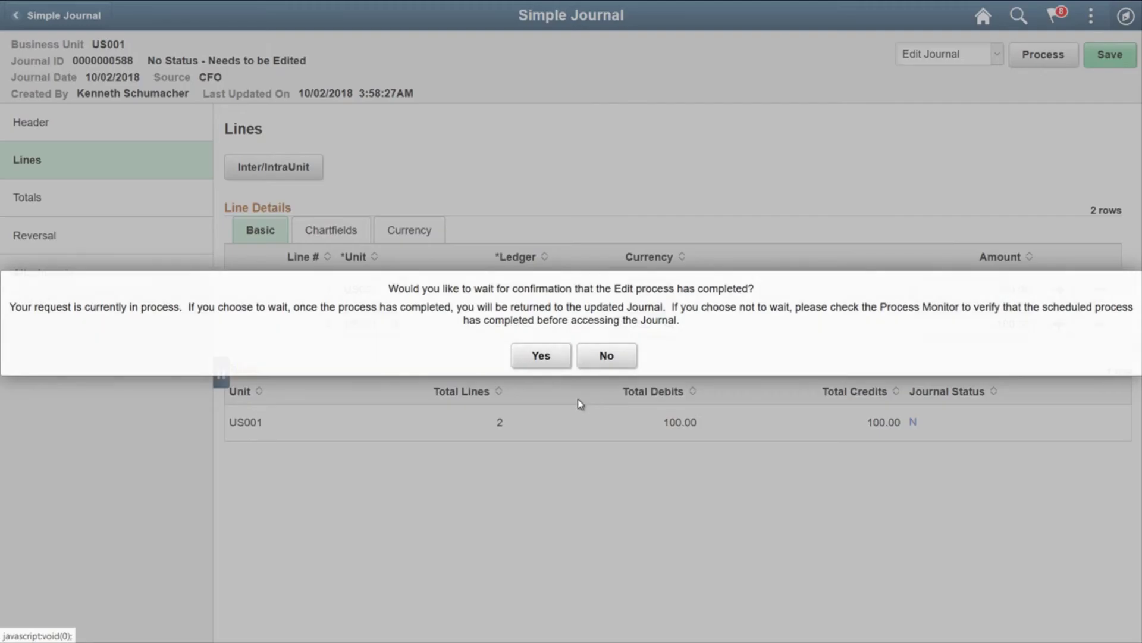
click(543, 355)
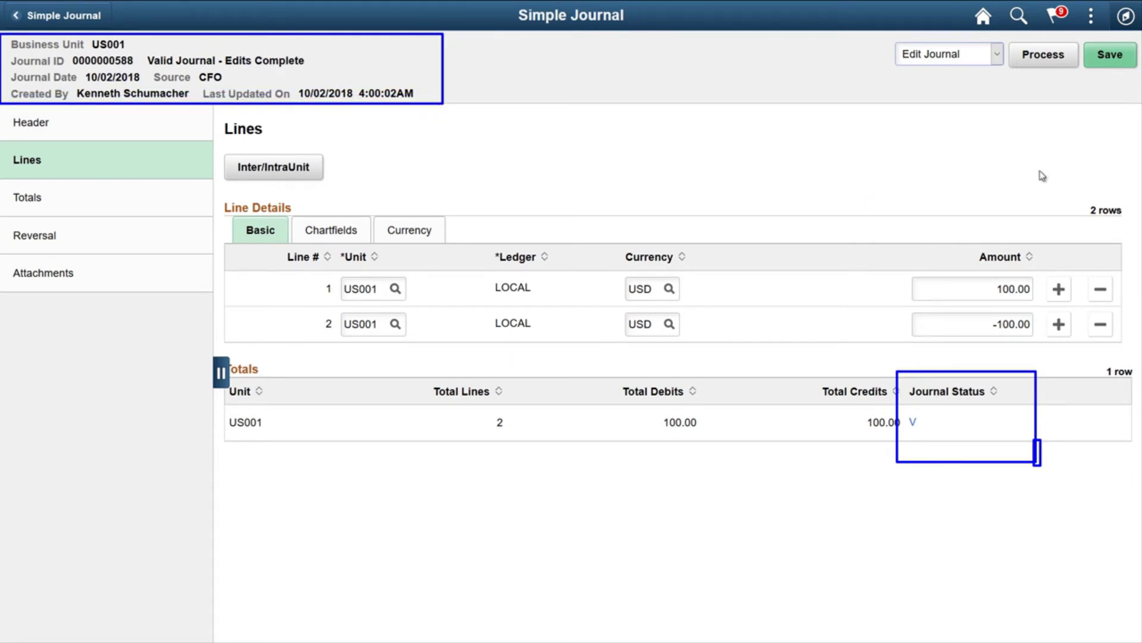
click(991, 59)
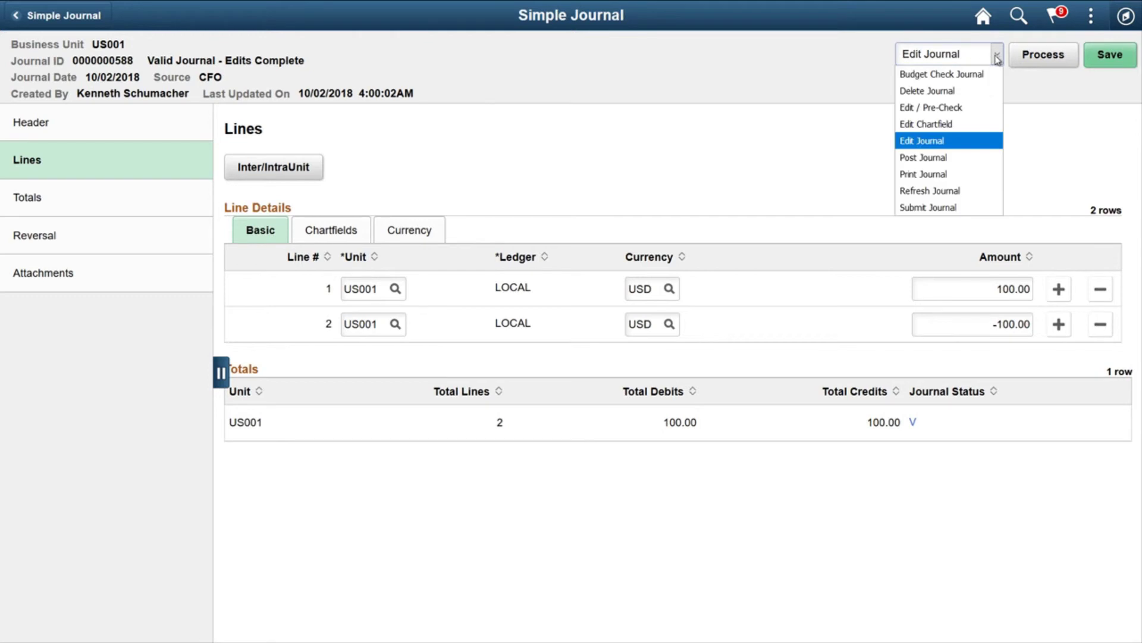
click(947, 158)
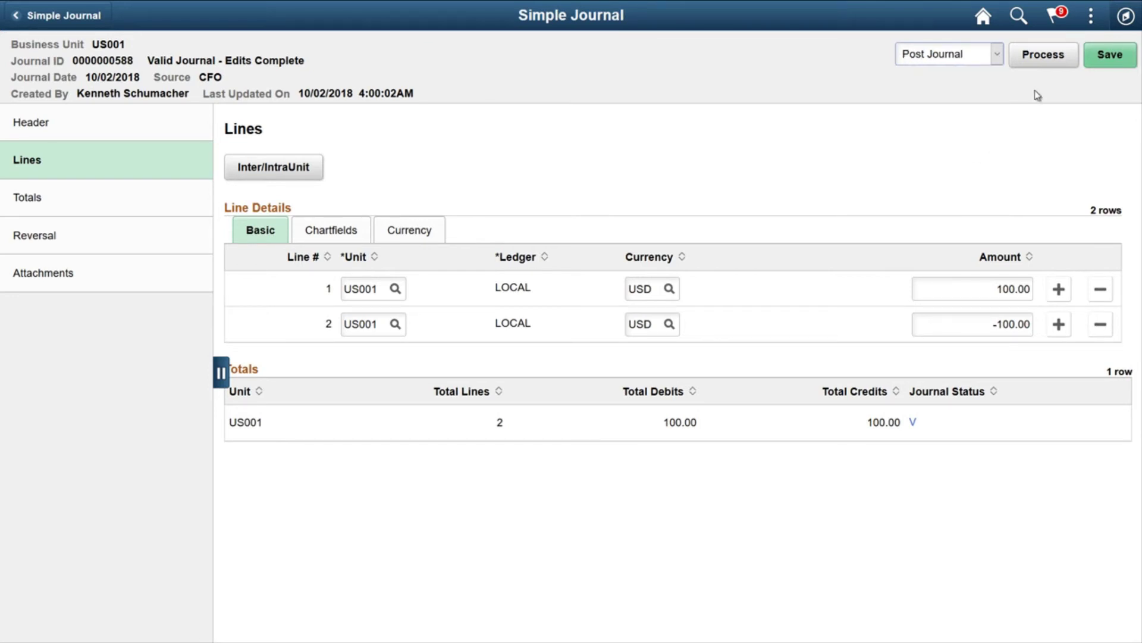
click(1042, 54)
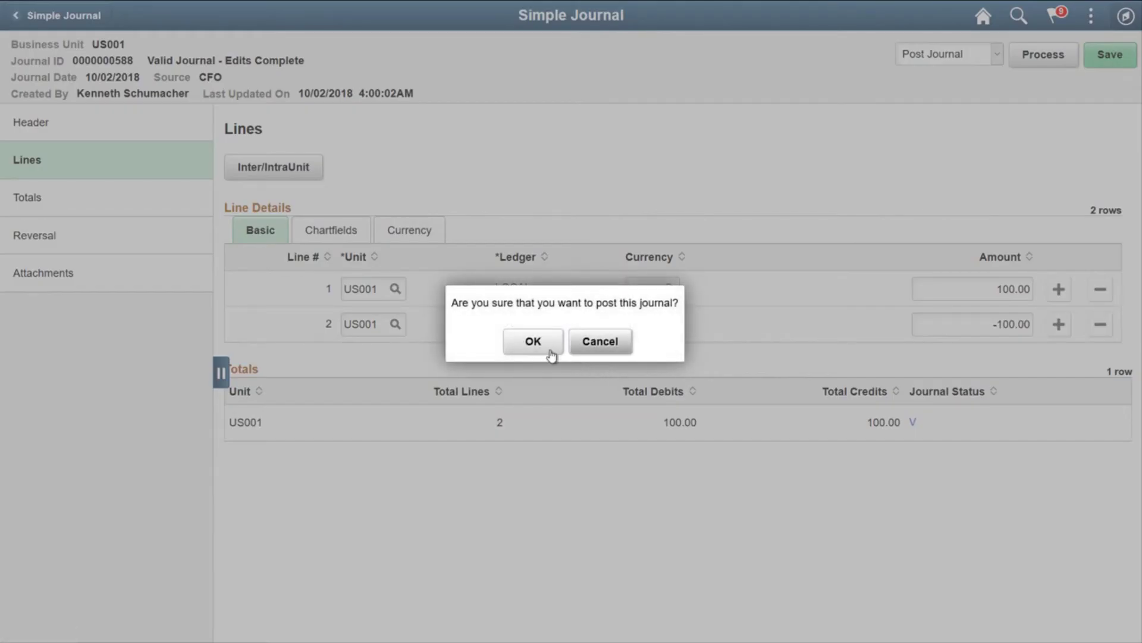
click(533, 351)
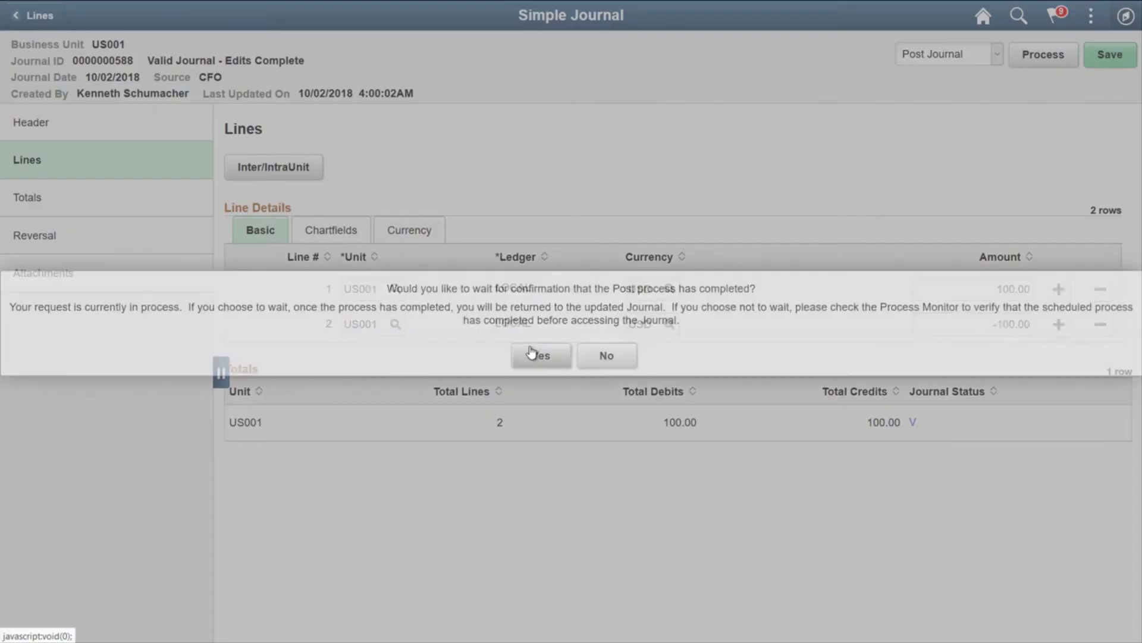
click(534, 354)
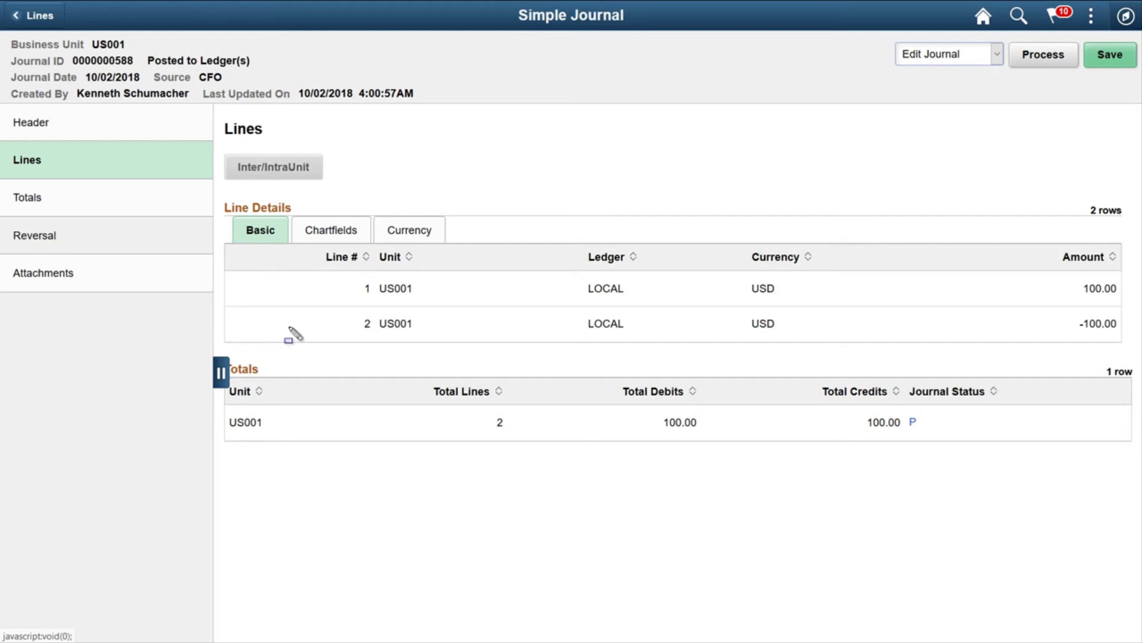
- Leave the browser's full-screen view to reach the View Simple Journal search page
drag(905, 439, 995, 439)
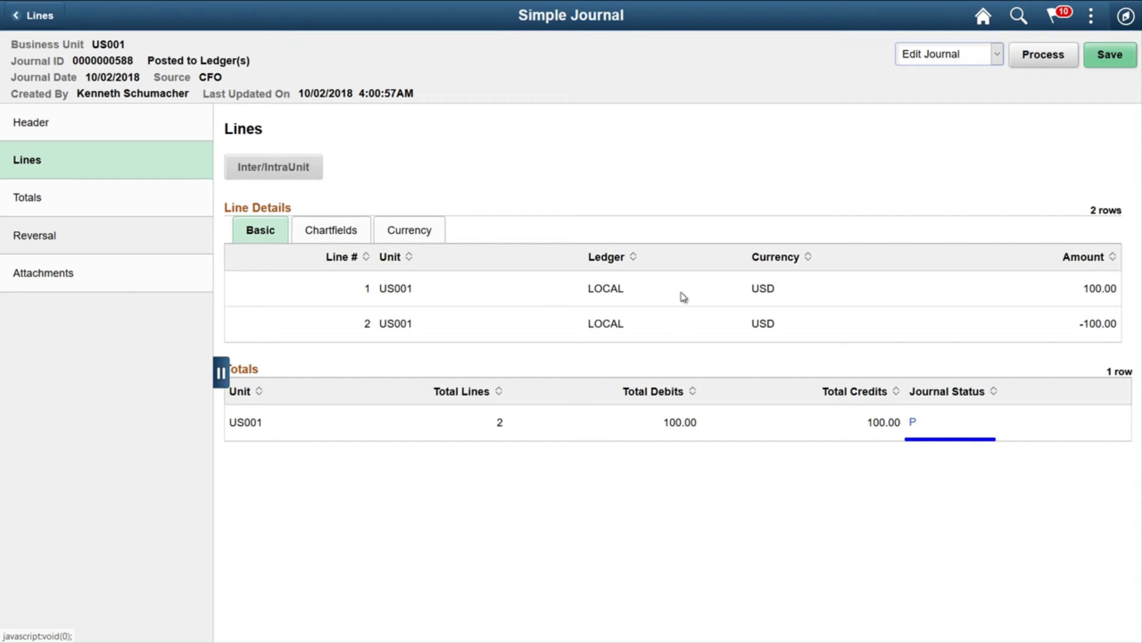
key(Escape)
mouse_move(2, 8)
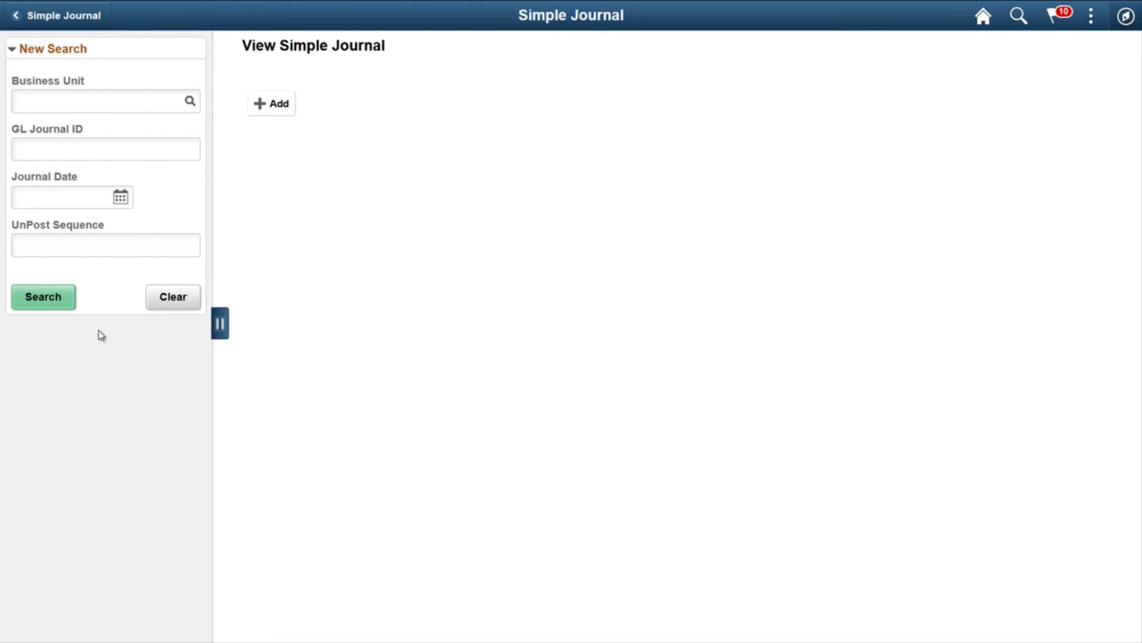
click(118, 110)
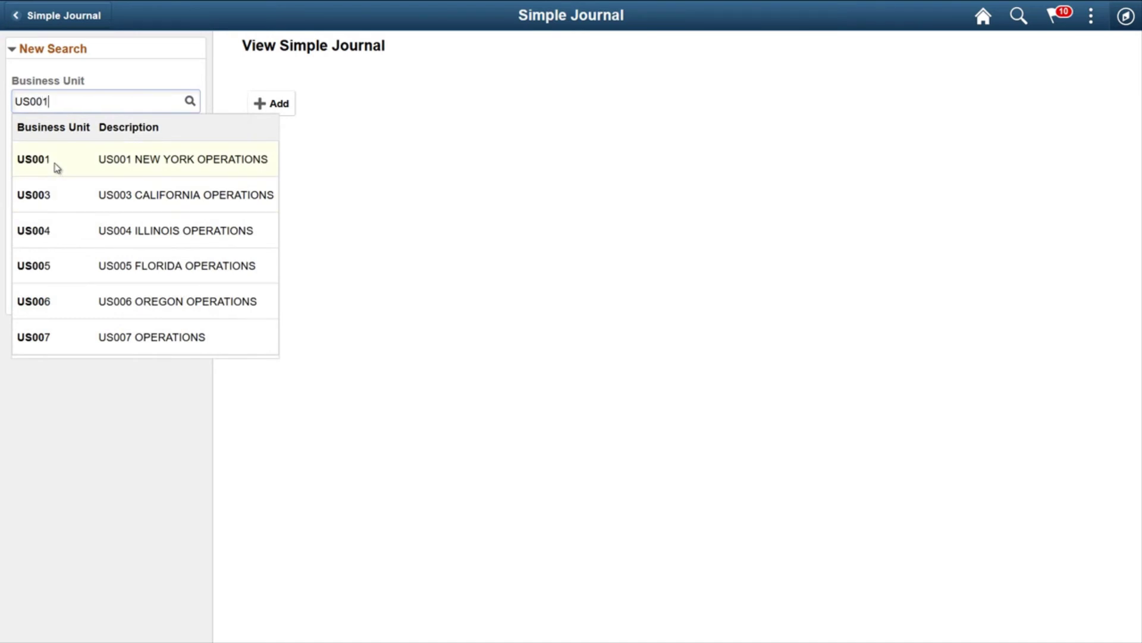
text(US001)
click(57, 167)
click(57, 155)
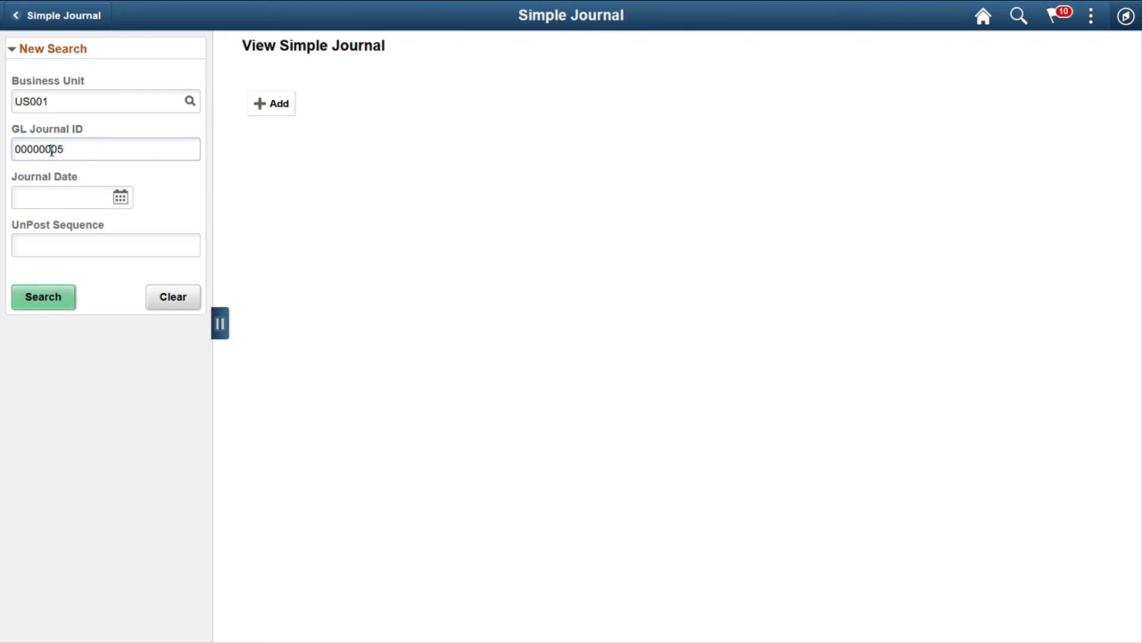
click(56, 302)
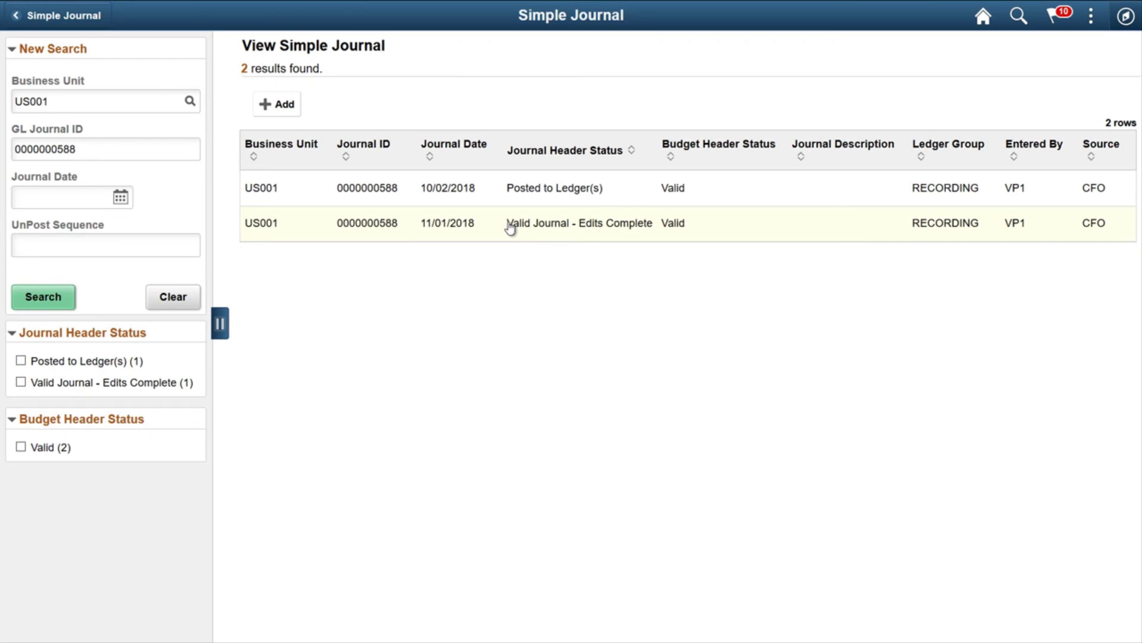
click(478, 189)
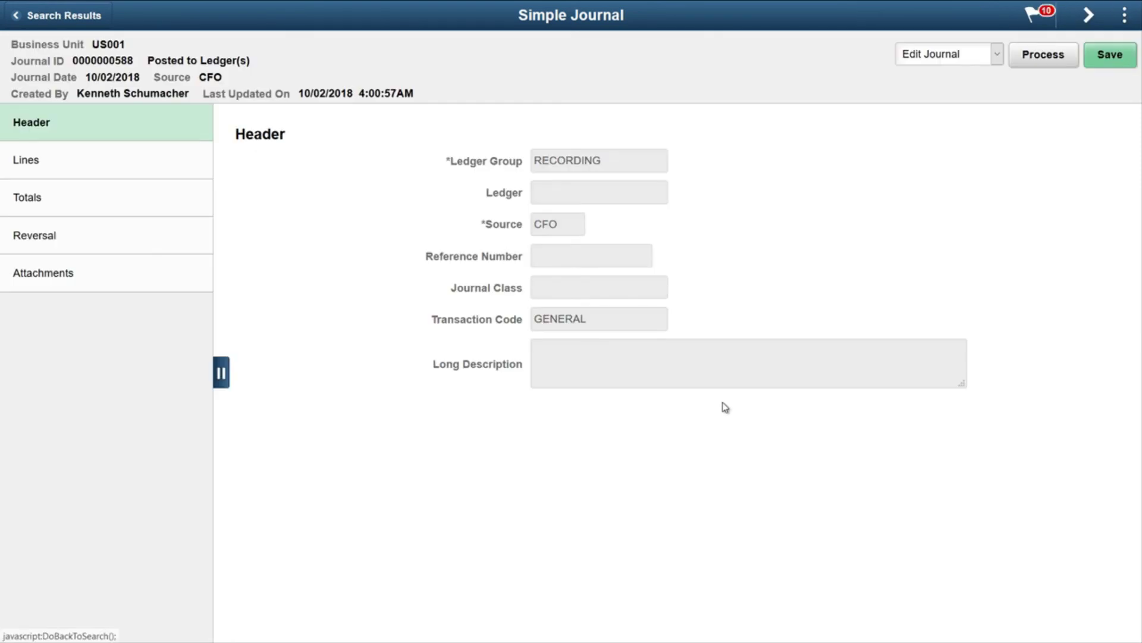
click(69, 160)
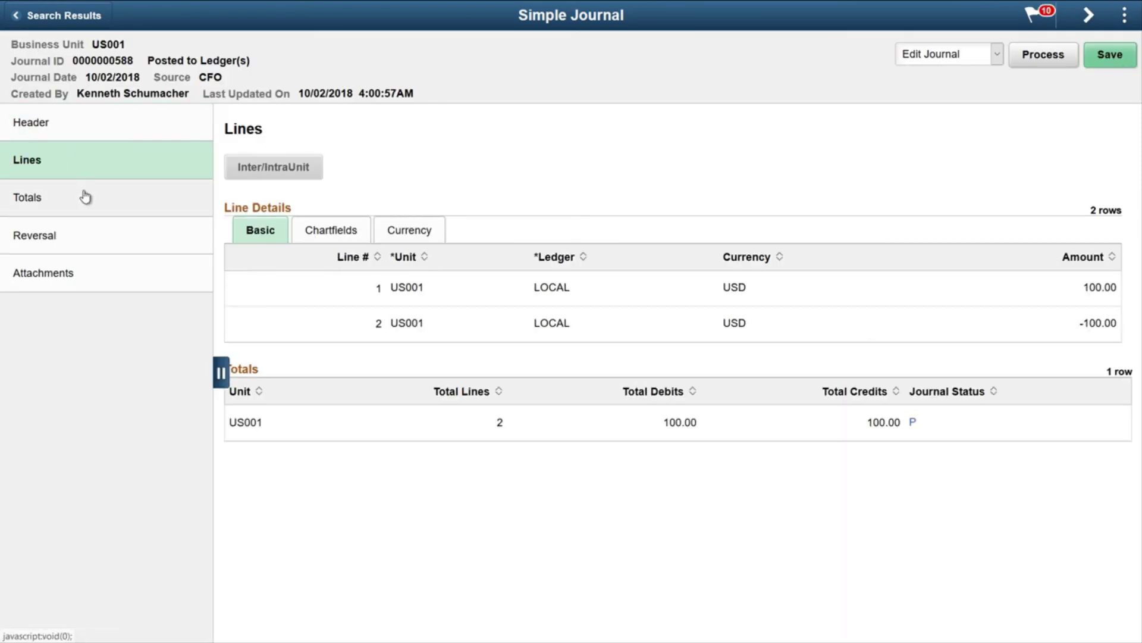
click(86, 197)
click(86, 232)
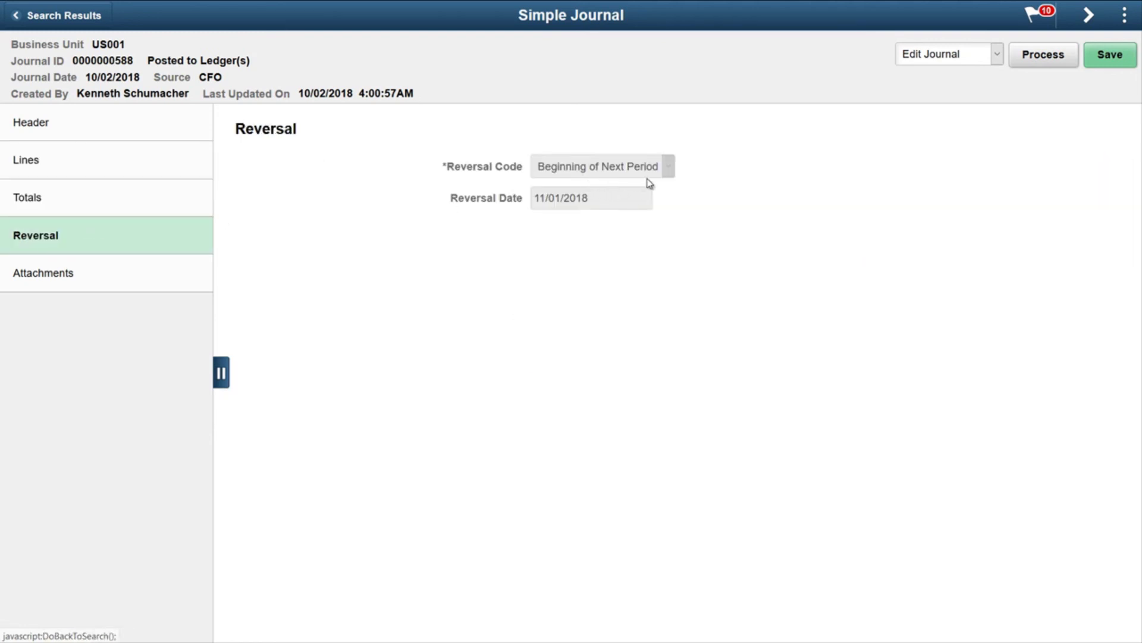
click(20, 276)
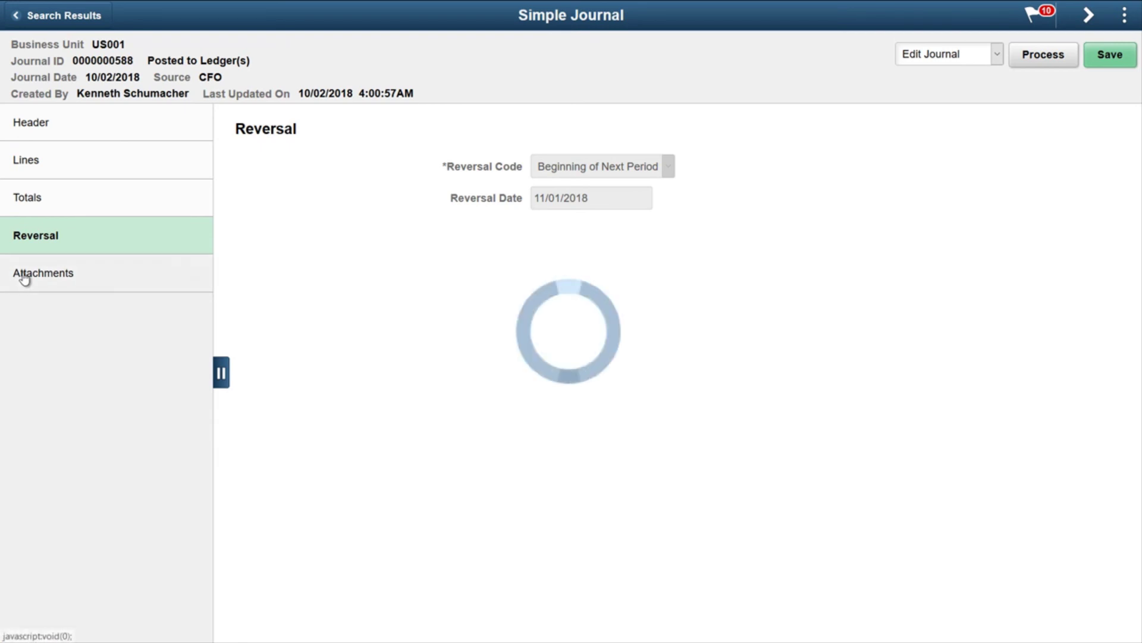
click(84, 18)
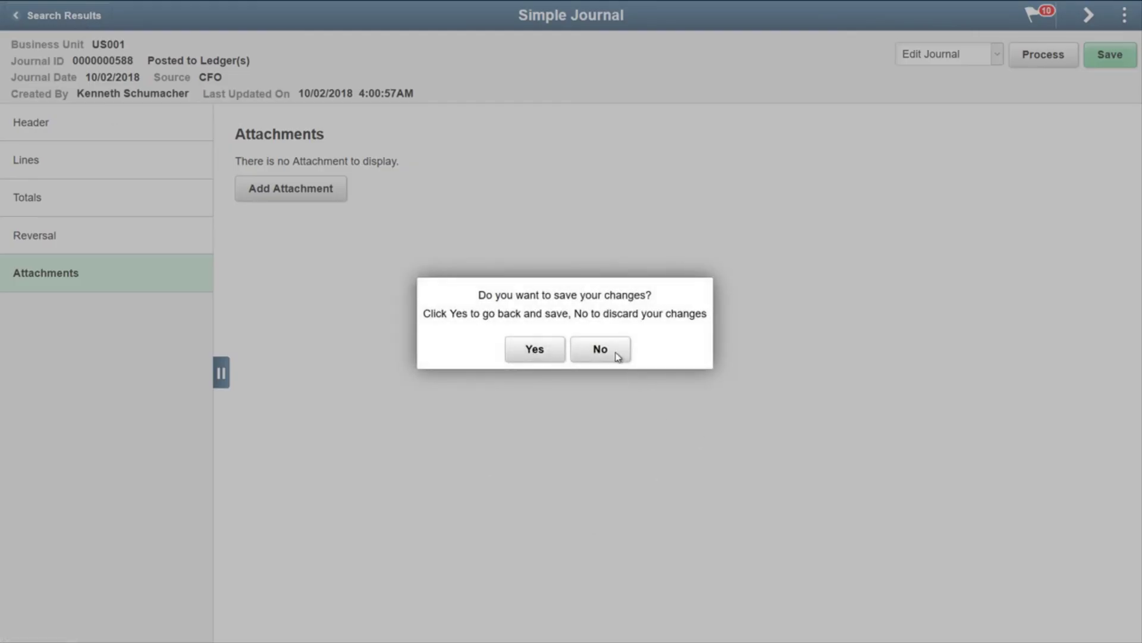
- Answer No to saving changes and back out twice to the blank View Simple Journal search
click(615, 355)
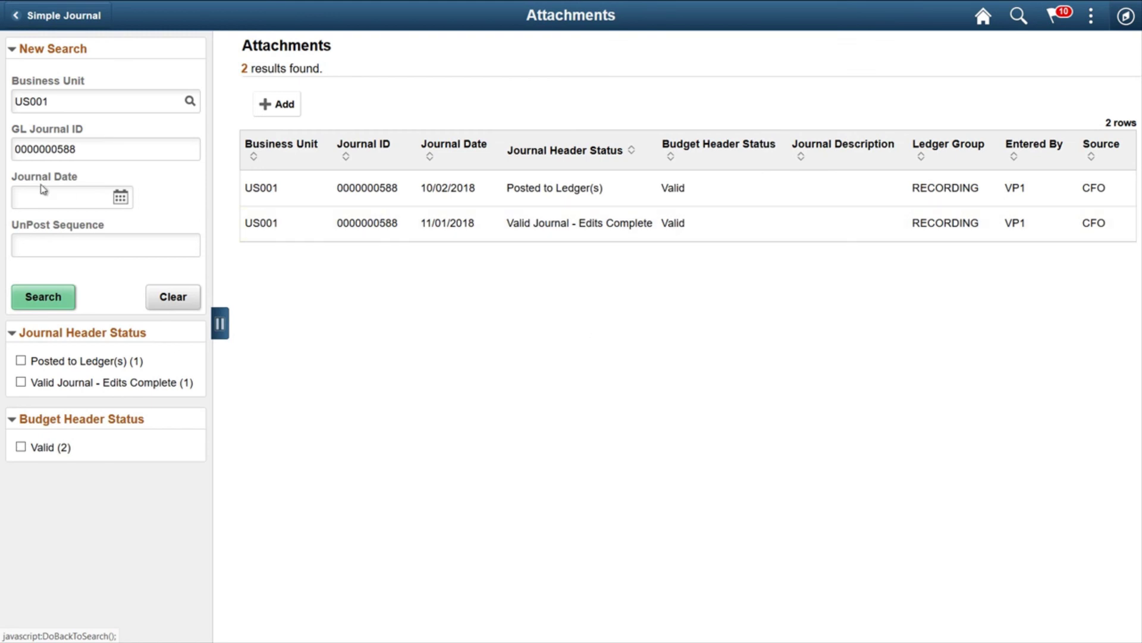
click(50, 17)
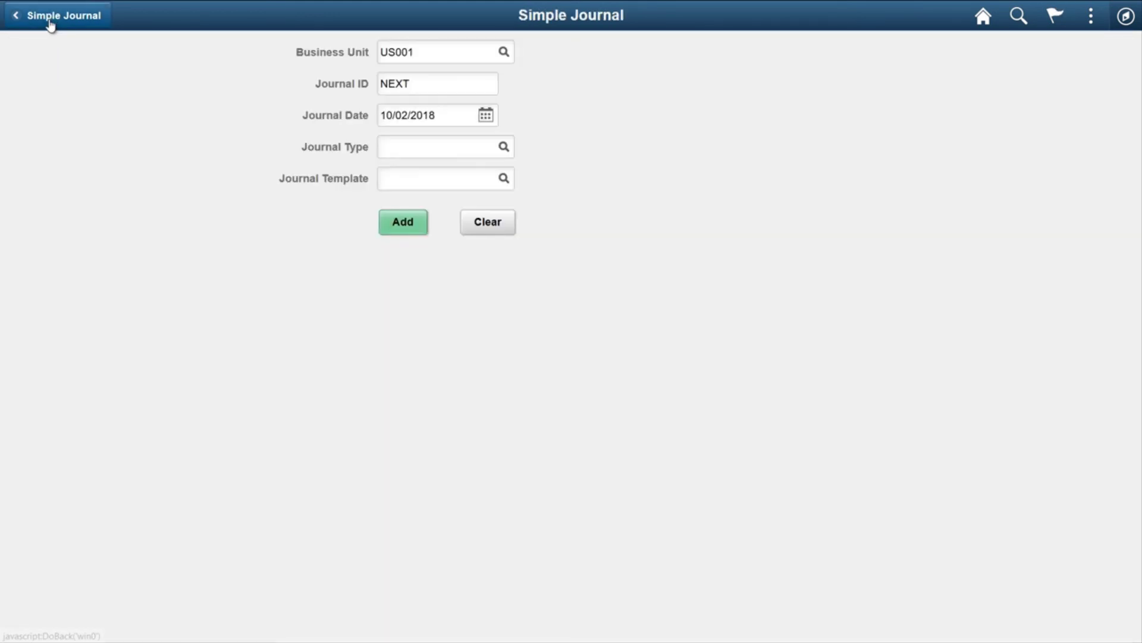
click(50, 21)
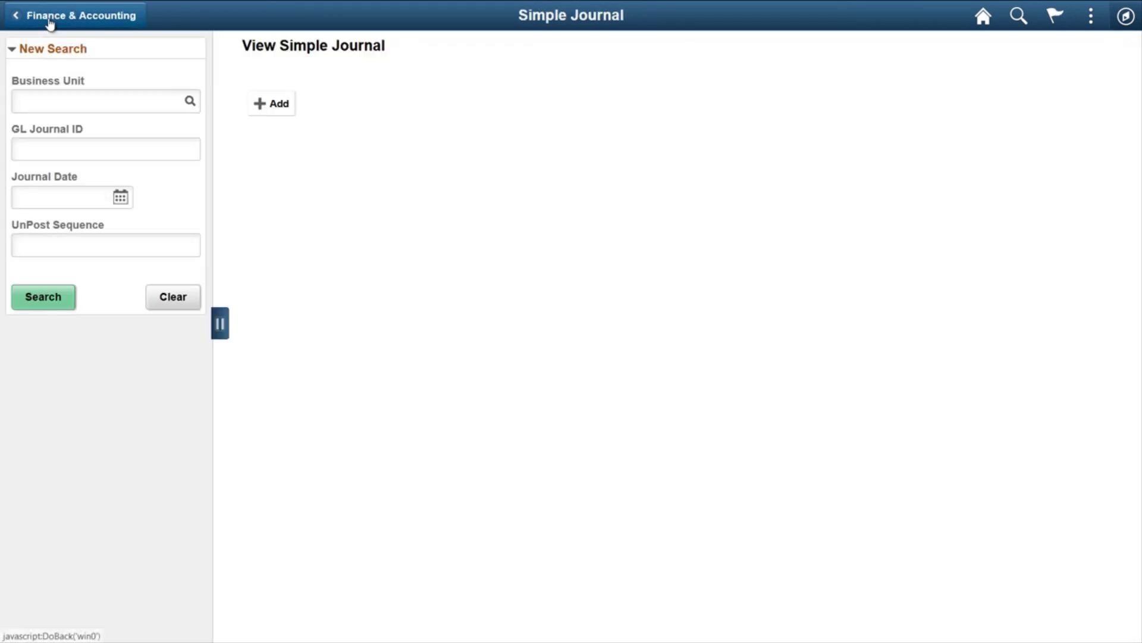